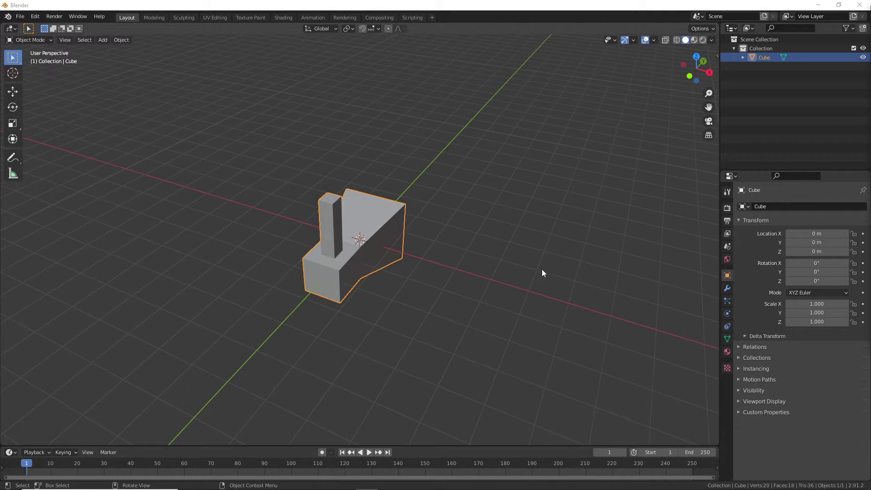
# Examine the mesh from several angles to see which way it faces relative to the X, Y and Z axes.
pyautogui.moveTo(489, 250); pyautogui.dragTo(319, 220, button='middle')
pyautogui.moveTo(409, 261); pyautogui.dragTo(444, 194, button='middle')
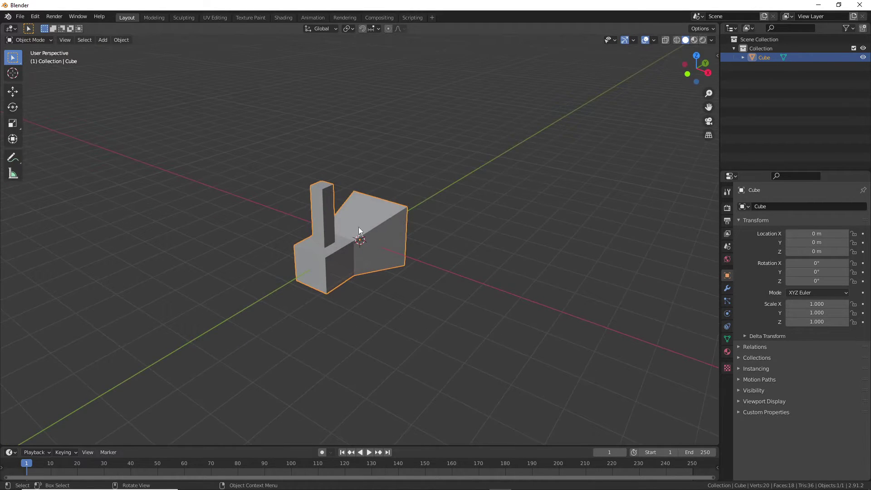
pyautogui.moveTo(327, 243)
pyautogui.mouseDown(button='middle')
pyautogui.moveTo(317, 244)
pyautogui.moveTo(405, 244)
pyautogui.moveTo(335, 258)
pyautogui.moveTo(300, 224)
pyautogui.moveTo(339, 243)
pyautogui.mouseUp(button='middle')
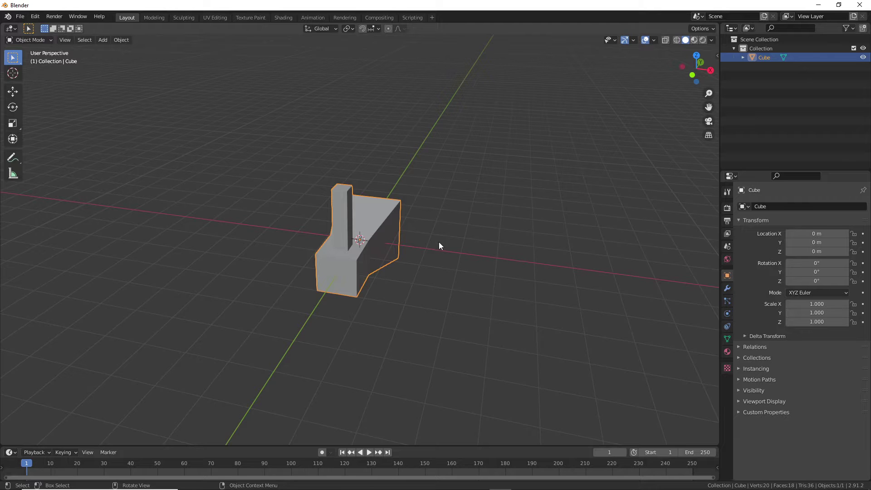
pyautogui.moveTo(436, 225); pyautogui.dragTo(453, 224, button='middle')
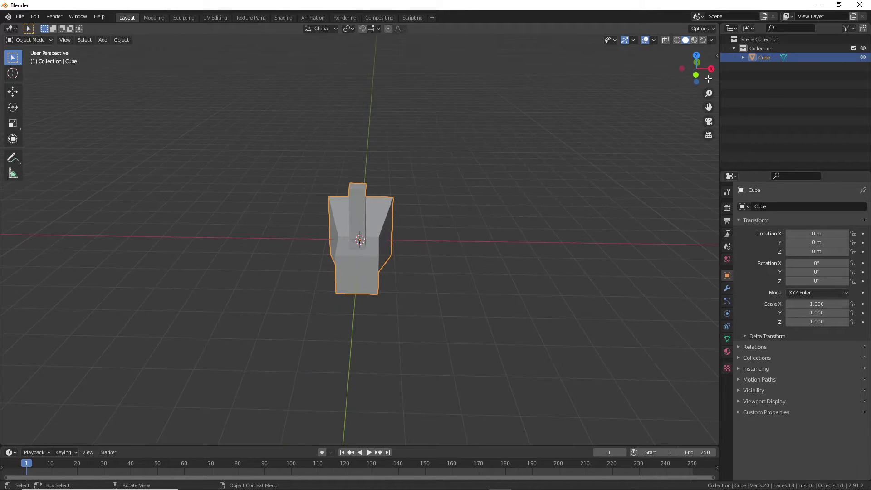
pyautogui.moveTo(511, 200); pyautogui.dragTo(475, 213, button='middle')
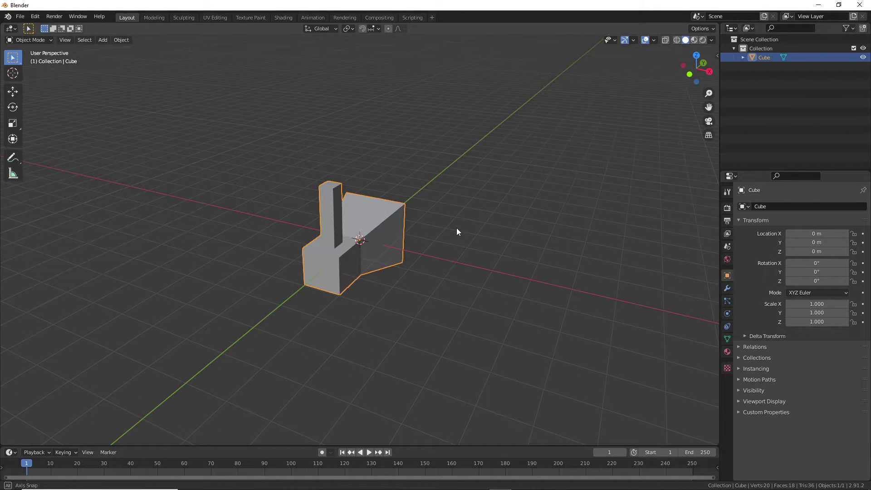
pyautogui.moveTo(457, 228); pyautogui.dragTo(483, 232, button='middle')
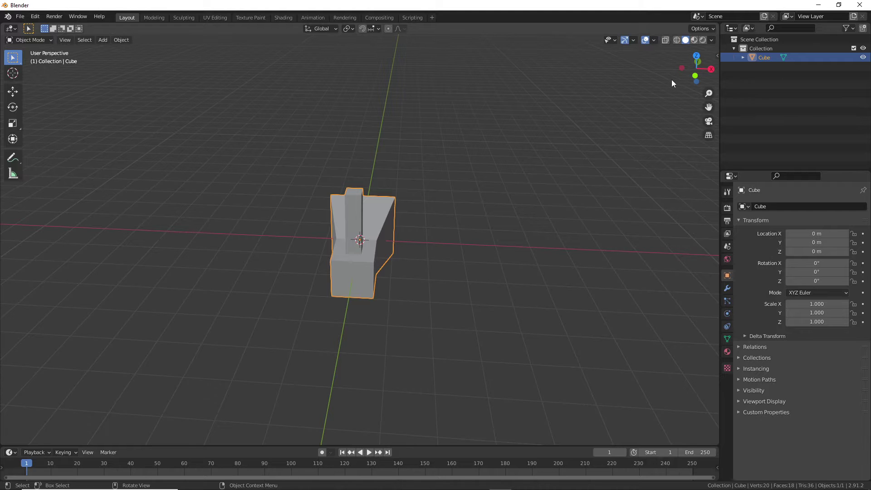
pyautogui.moveTo(628, 129); pyautogui.dragTo(513, 168, button='middle')
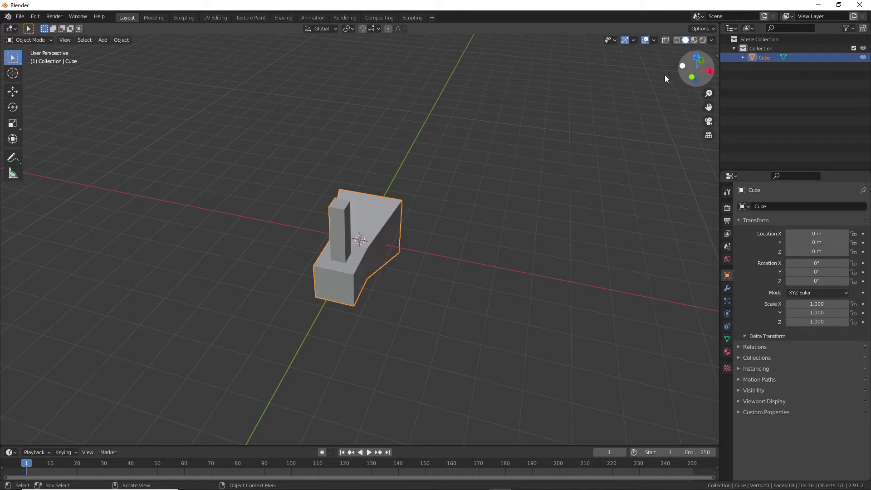
pyautogui.moveTo(629, 102); pyautogui.dragTo(399, 206, button='middle')
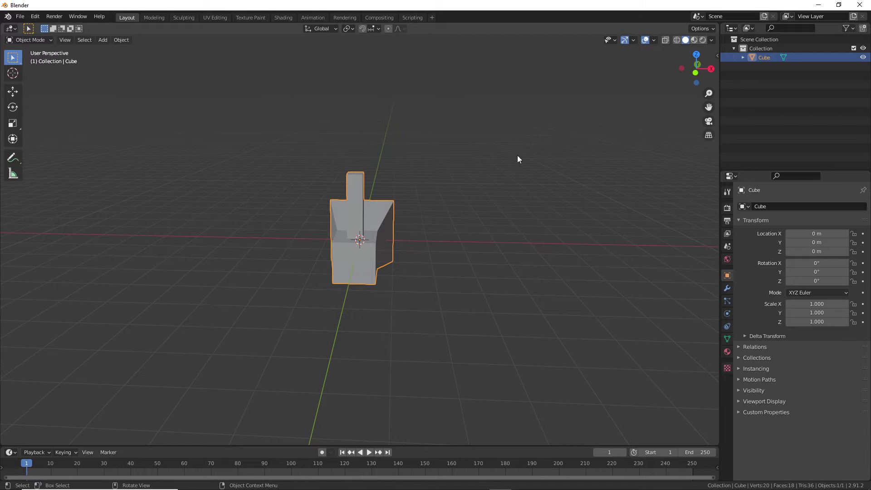
pyautogui.moveTo(517, 159); pyautogui.dragTo(296, 196, button='middle')
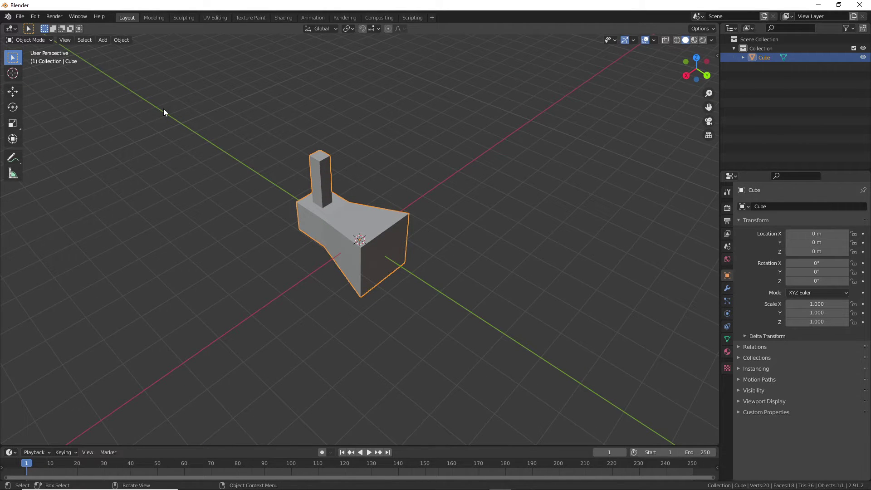
pyautogui.moveTo(164, 111); pyautogui.dragTo(353, 113, button='middle')
pyautogui.moveTo(315, 244); pyautogui.dragTo(317, 220, button='middle')
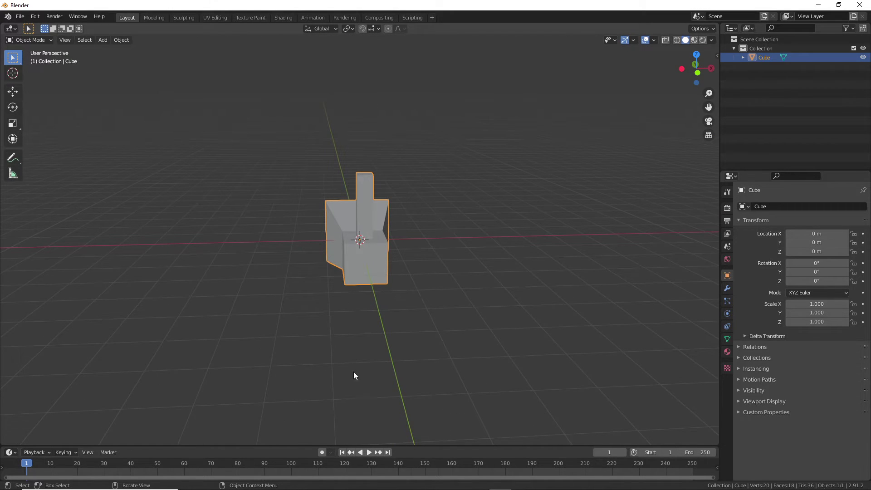
pyautogui.moveTo(464, 210); pyautogui.dragTo(442, 192, button='middle')
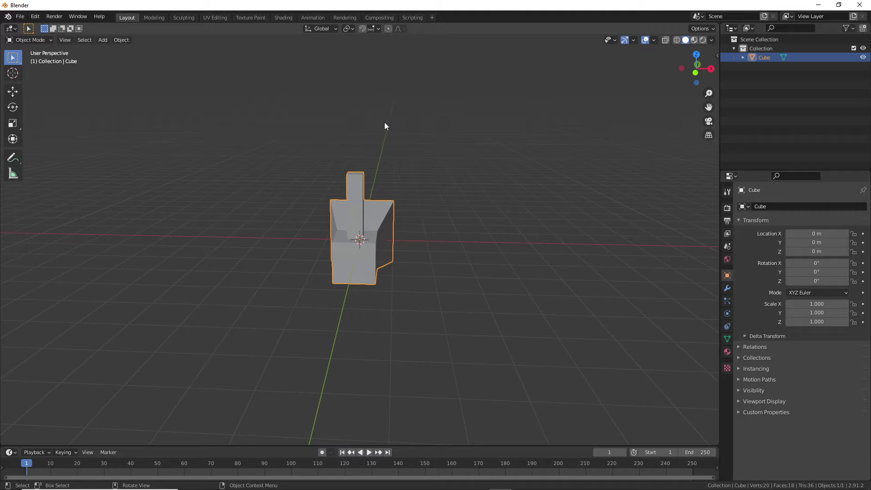
pyautogui.moveTo(391, 138); pyautogui.dragTo(378, 177, button='middle')
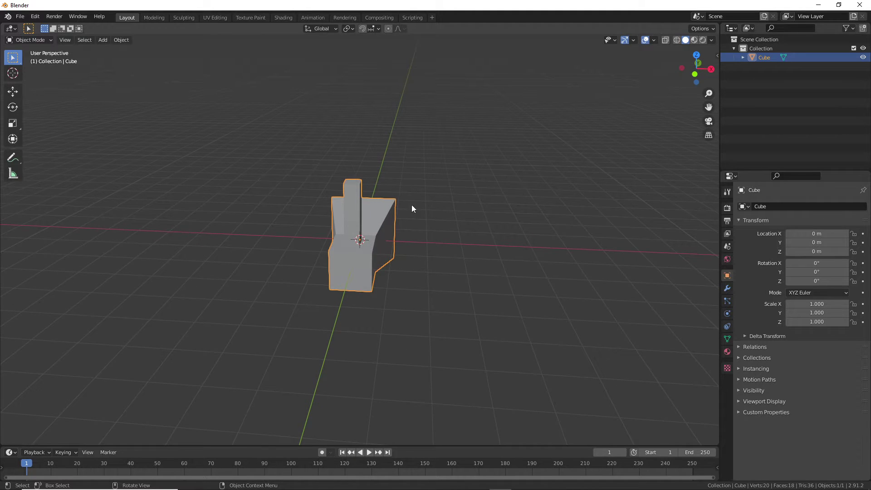
pyautogui.moveTo(425, 246); pyautogui.dragTo(384, 218, button='middle')
pyautogui.moveTo(480, 237); pyautogui.dragTo(461, 243, button='middle')
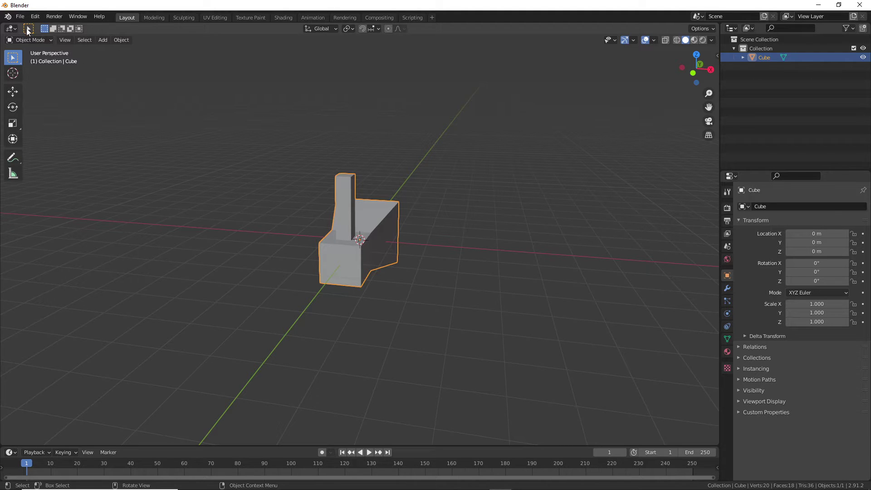
# Open the FBX export settings for the selected mesh.
pyautogui.click(20, 16)
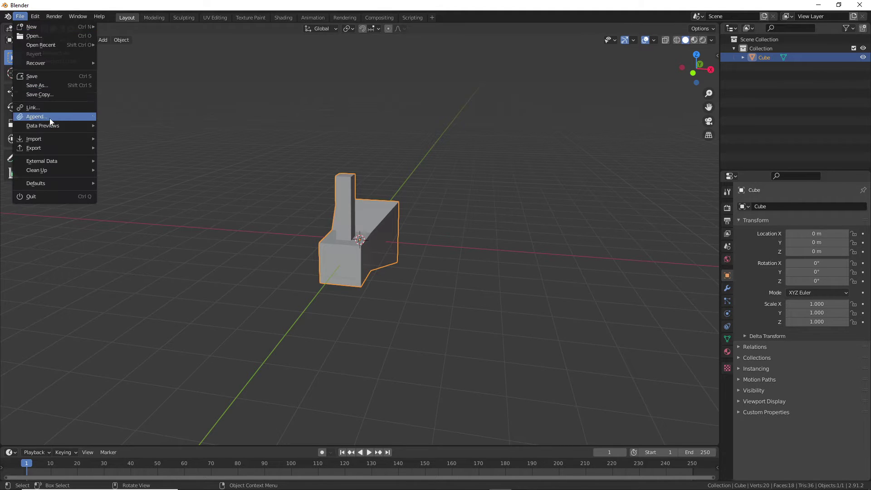
pyautogui.moveTo(50, 148)
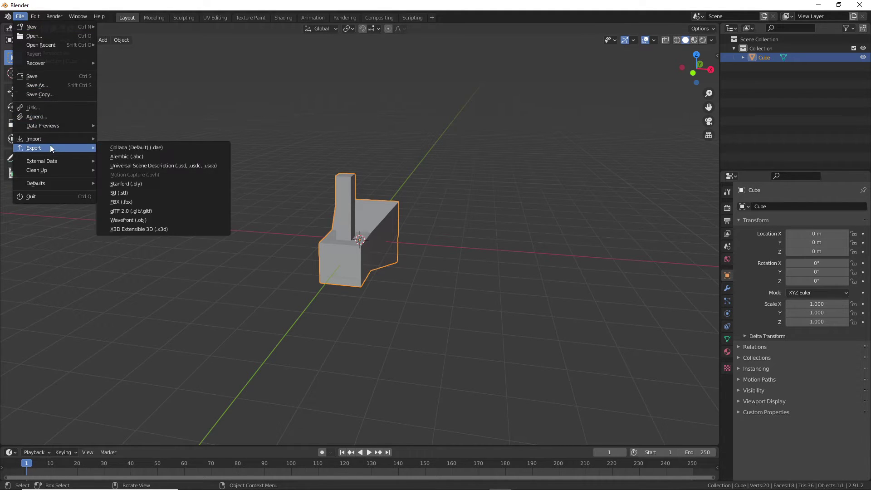
pyautogui.click(127, 203)
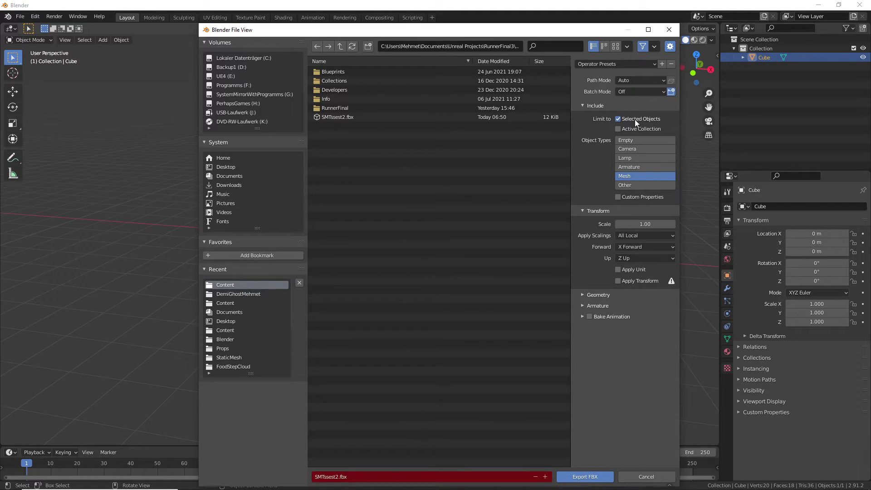
pyautogui.moveTo(492, 30); pyautogui.dragTo(695, 60)
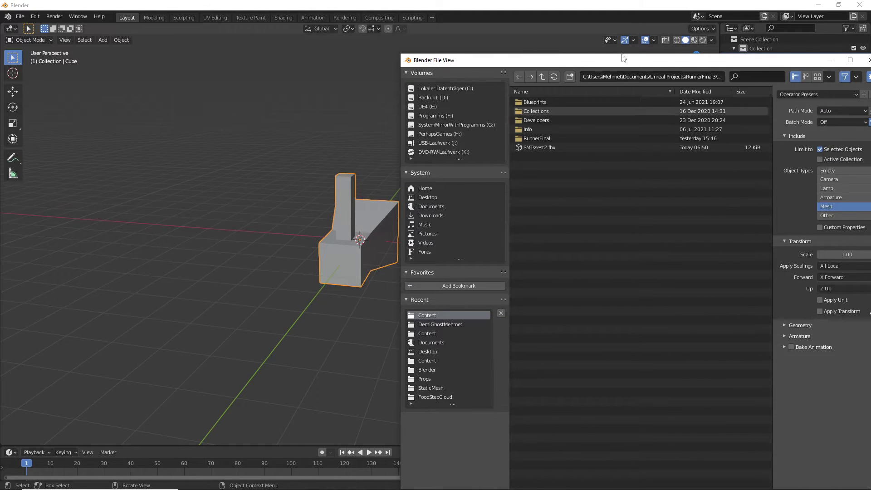
pyautogui.moveTo(629, 64); pyautogui.dragTo(462, 41)
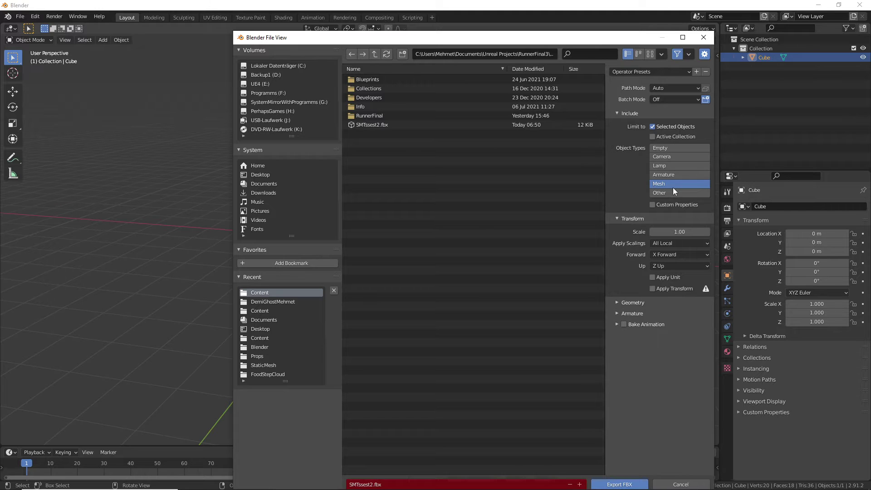
pyautogui.moveTo(588, 36); pyautogui.dragTo(568, 18)
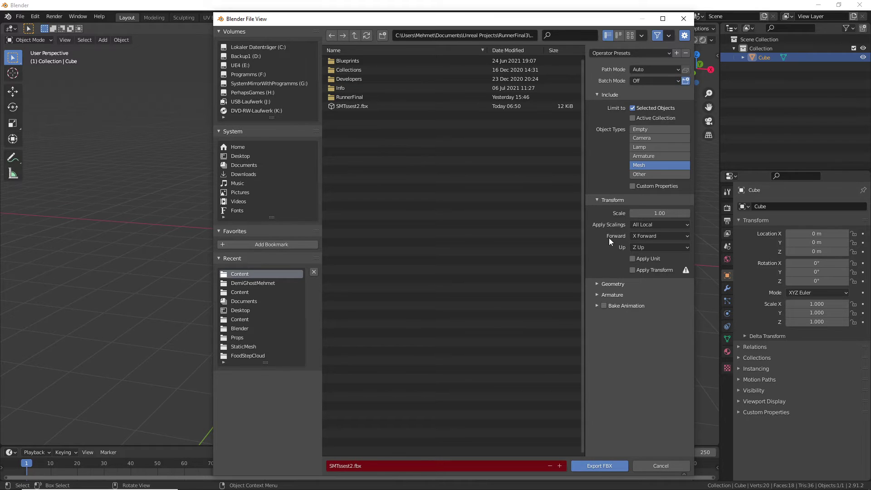
# Check the export's X Forward and Z Up axis options against the model's orientation in the viewport.
pyautogui.click(648, 236)
pyautogui.click(652, 236)
pyautogui.click(649, 249)
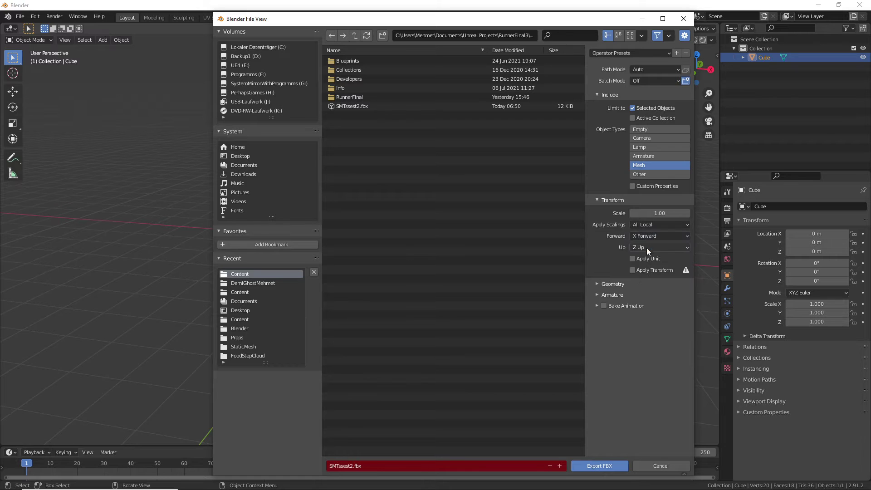
pyautogui.moveTo(551, 21); pyautogui.dragTo(732, 155)
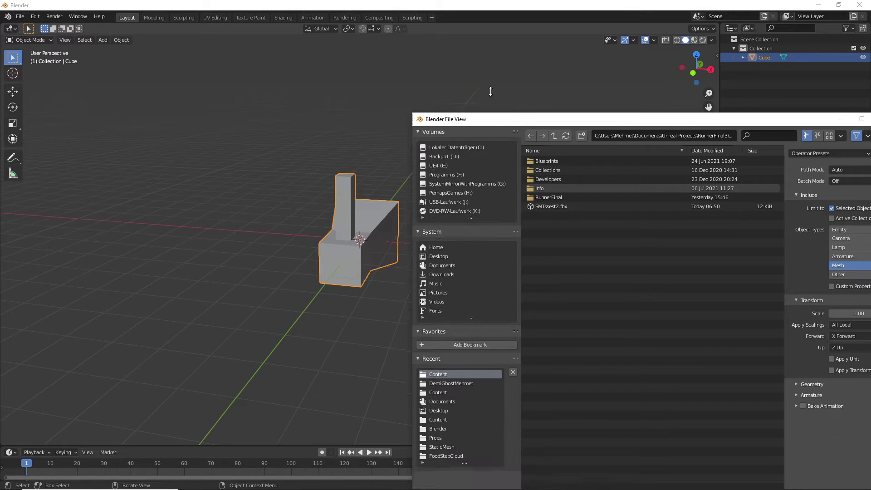
pyautogui.moveTo(619, 152); pyautogui.dragTo(465, 55)
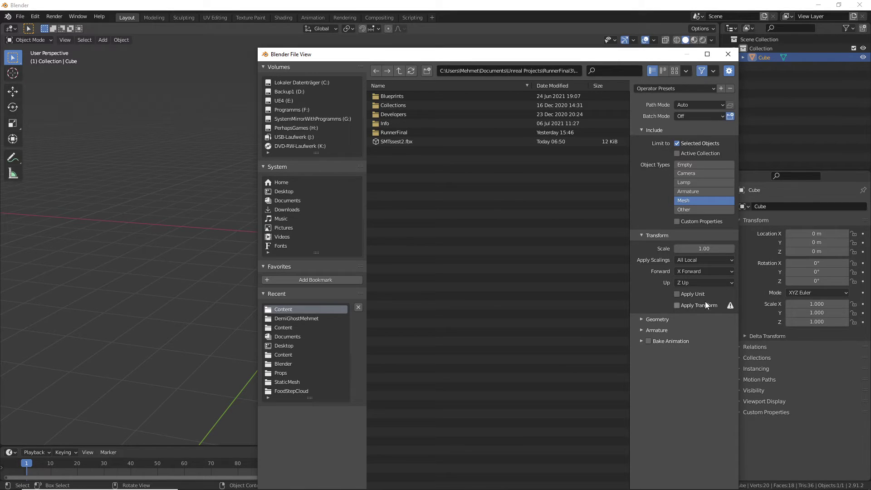
pyautogui.moveTo(552, 53); pyautogui.dragTo(519, 23)
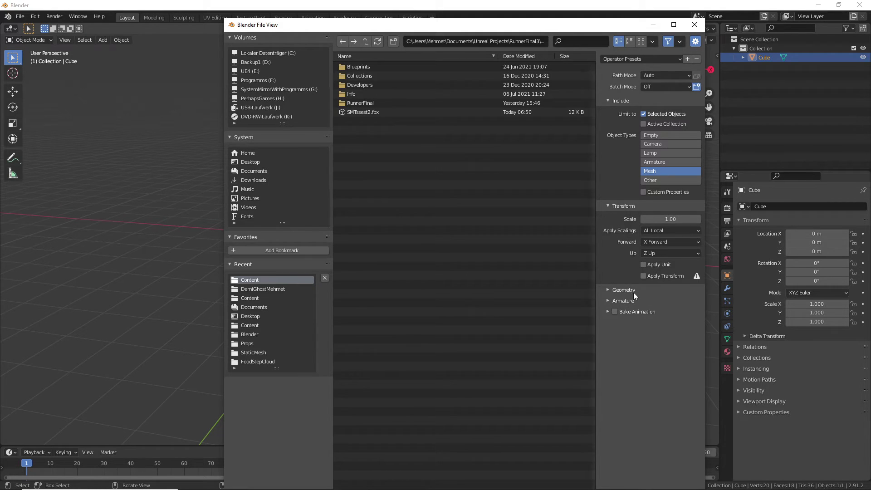
# Review the FBX export's Geometry smoothing choices, Armature options and Bake Animation options.
pyautogui.click(608, 291)
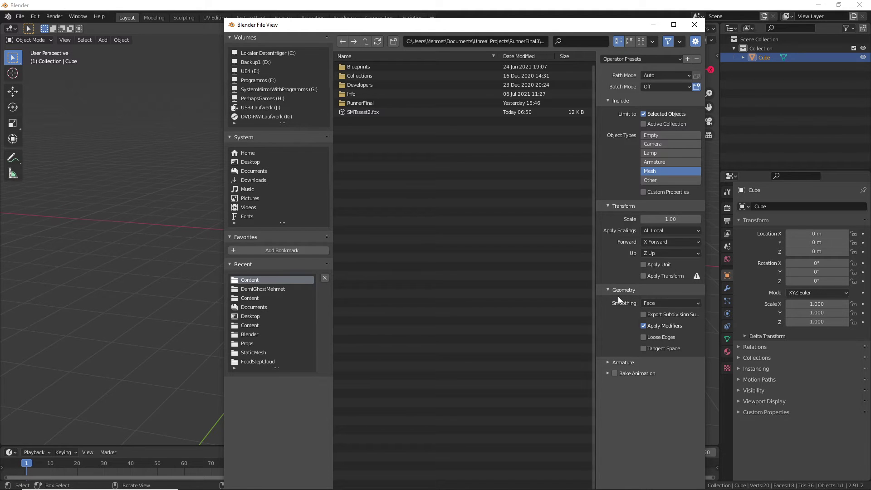
pyautogui.click(654, 304)
pyautogui.click(660, 303)
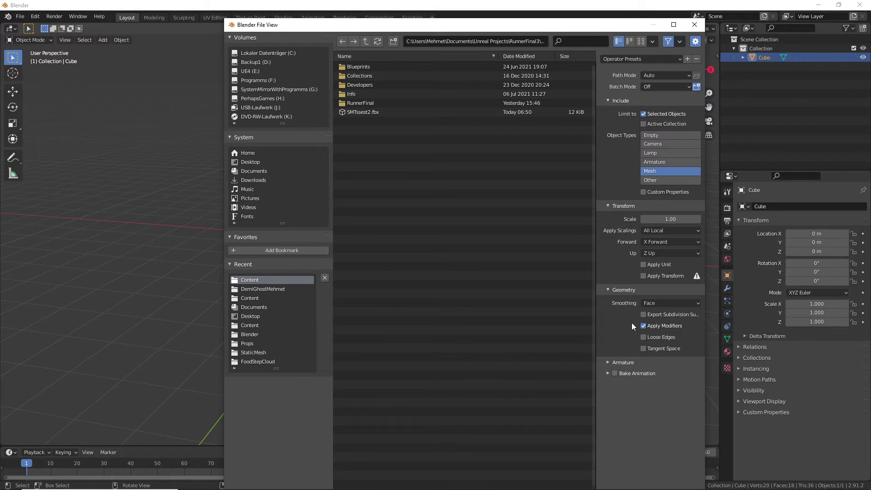
pyautogui.click(604, 290)
pyautogui.click(609, 301)
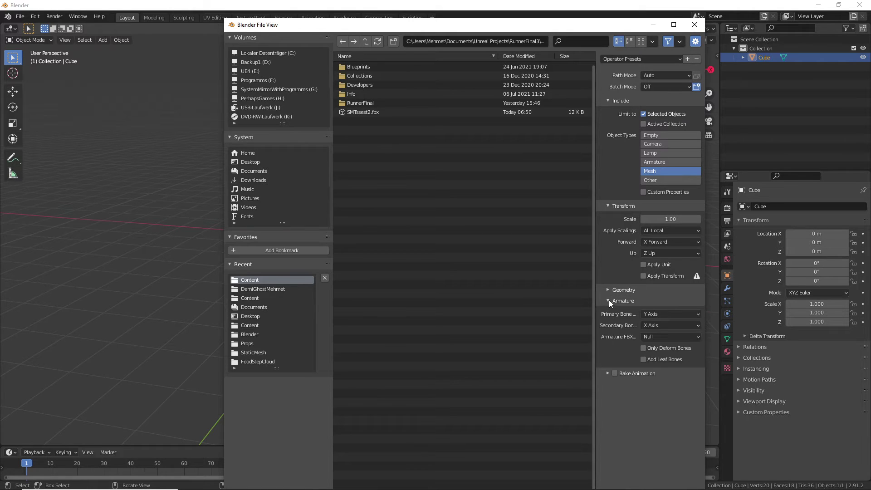
pyautogui.click(608, 301)
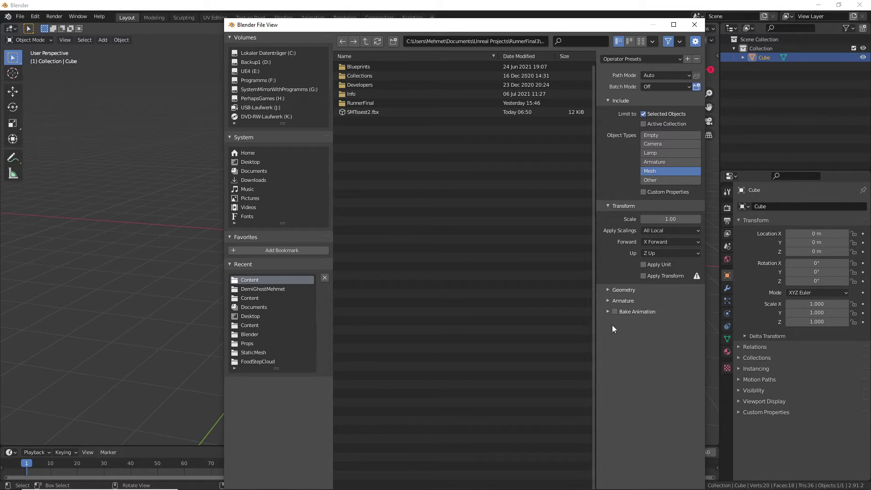
pyautogui.click(608, 312)
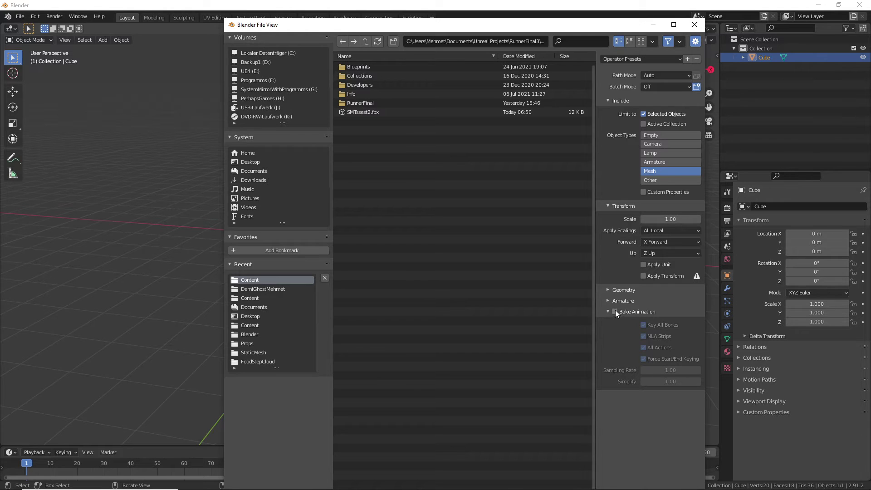
pyautogui.click(608, 312)
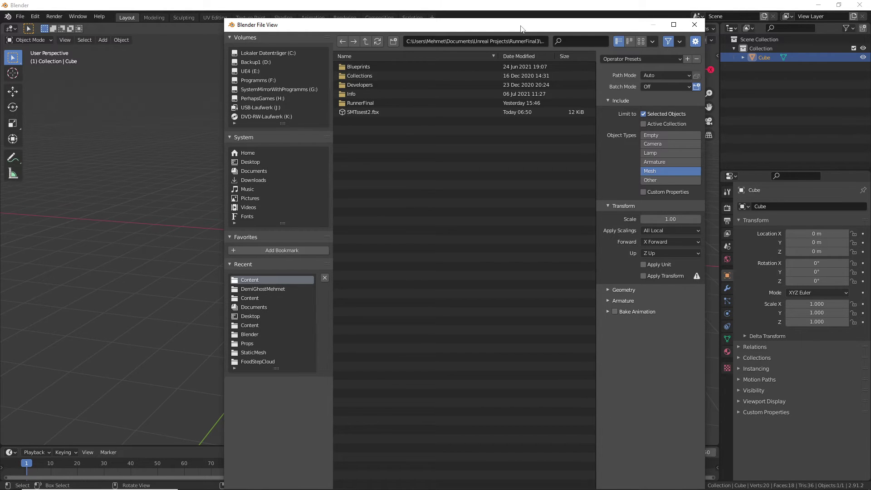
pyautogui.moveTo(520, 25); pyautogui.dragTo(537, 18)
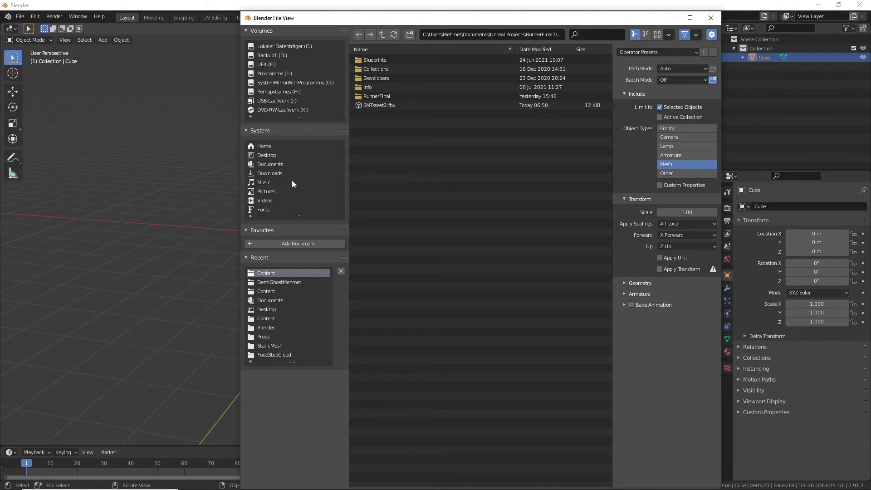
# Set the export destination to the Content folder of the RunnerFinal3 project under Documents, Unreal Projects.
pyautogui.click(274, 167)
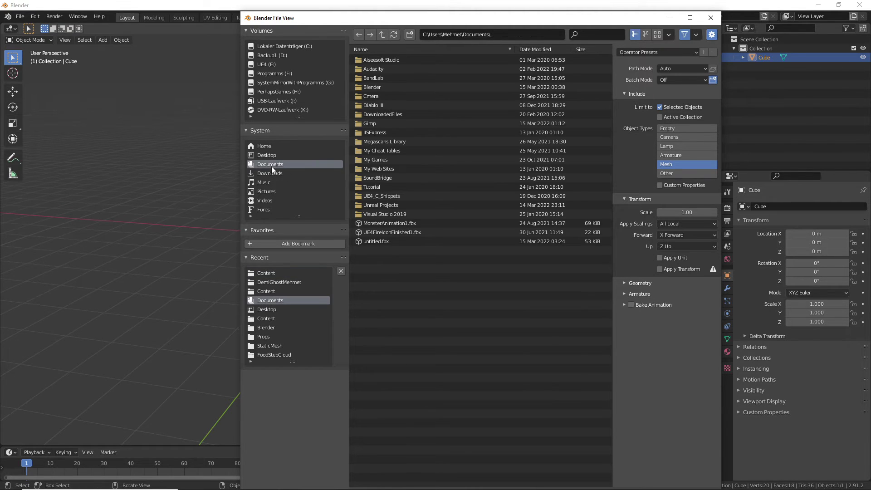
pyautogui.doubleClick(399, 206)
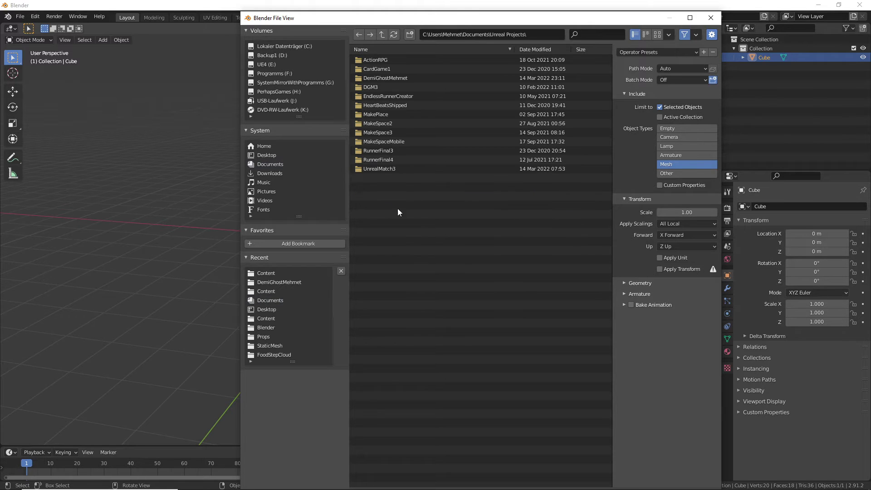
pyautogui.doubleClick(381, 152)
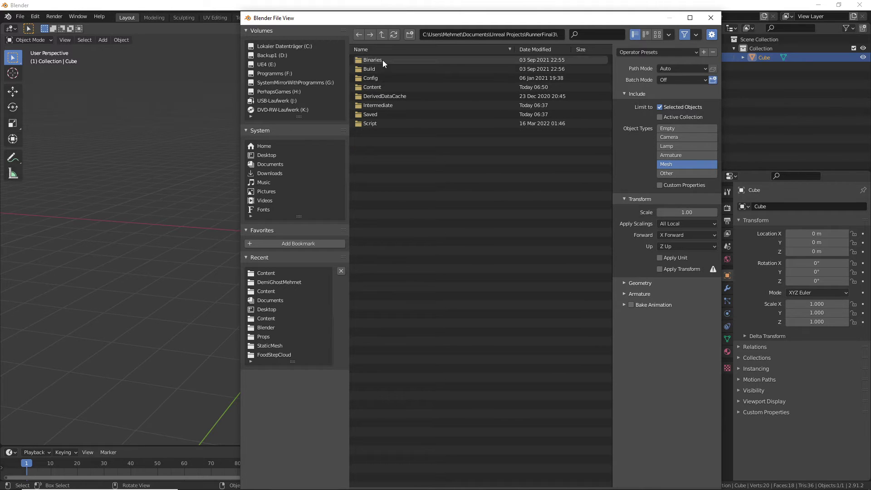
pyautogui.doubleClick(378, 88)
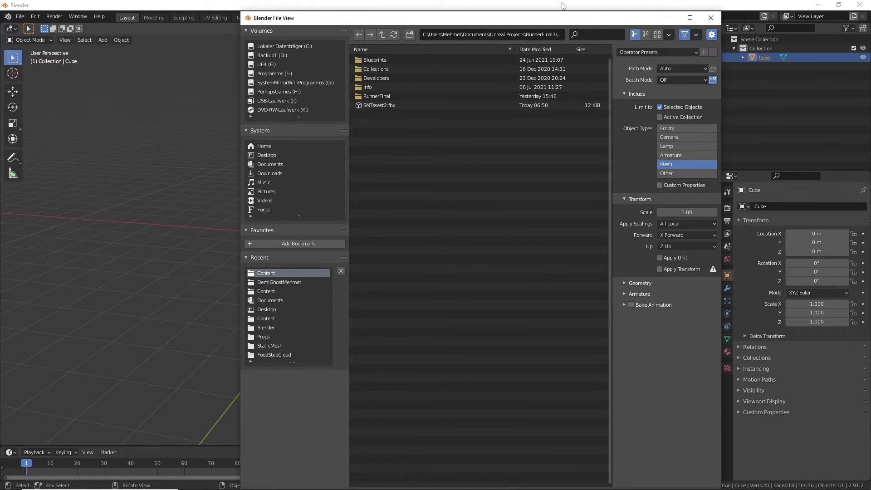
# Edit the FBX file name and export the selected mesh into the Content folder.
pyautogui.moveTo(560, 17); pyautogui.dragTo(528, 21)
pyautogui.click(383, 422)
pyautogui.press('Home')
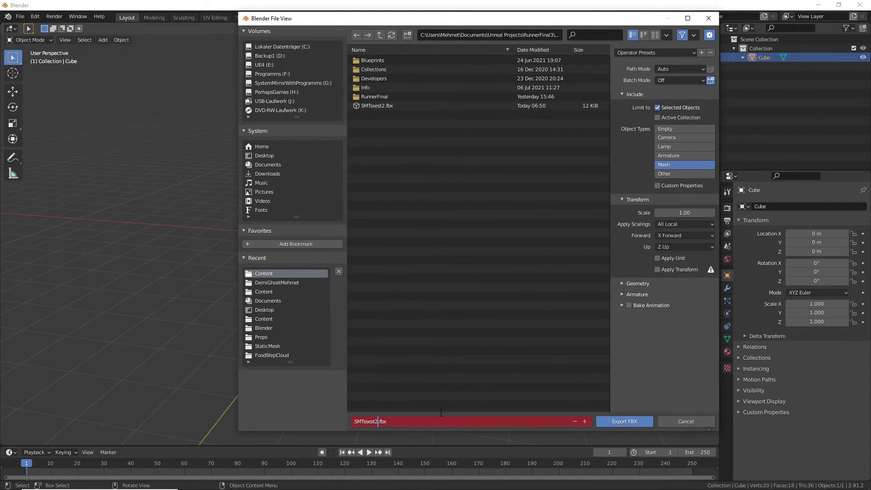
pyautogui.press('BackSpace')
pyautogui.press('BackSpace')
pyautogui.press('BackSpace')
pyautogui.press('BackSpace')
pyautogui.press('BackSpace')
pyautogui.press('BackSpace')
pyautogui.press('BackSpace')
pyautogui.press('BackSpace')
pyautogui.click(619, 422)
pyautogui.click(633, 423)
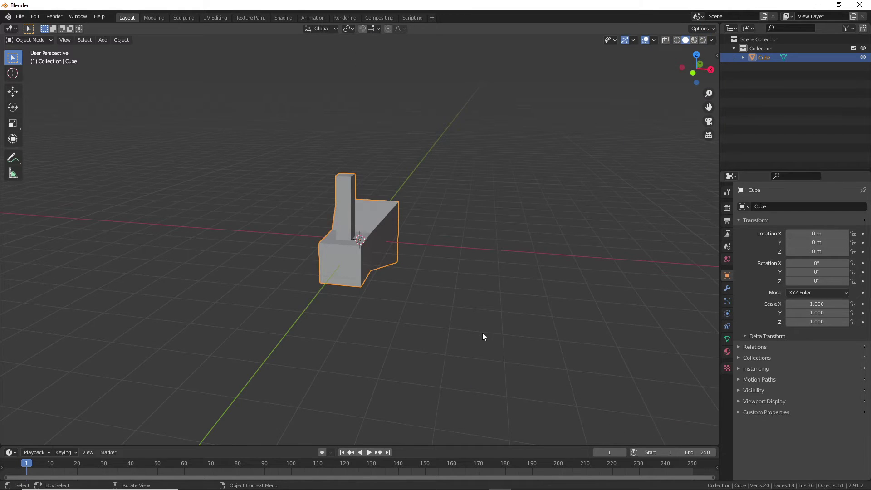
# Switch to Unreal Editor, accept importing the detected TestStaticMesh source file, and review the advanced Mesh import options.
pyautogui.hotkey('alt', 'Tab')
pyautogui.hotkey('alt', 'Tab')
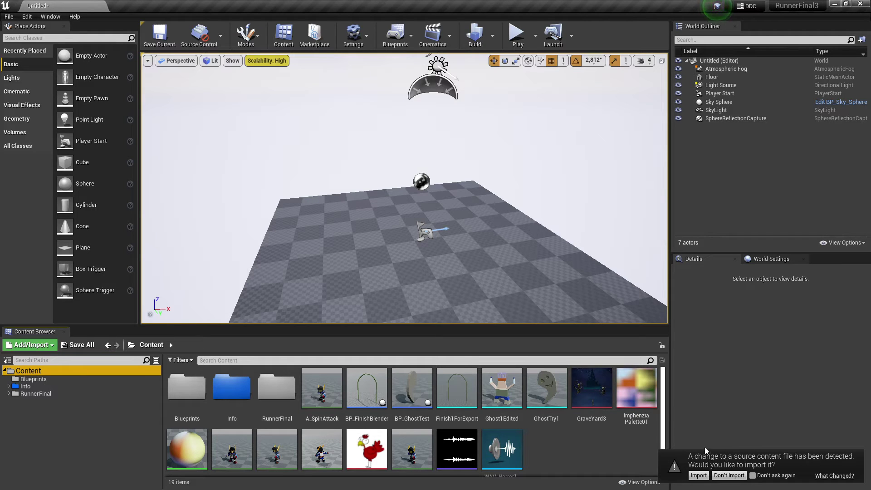
pyautogui.click(699, 475)
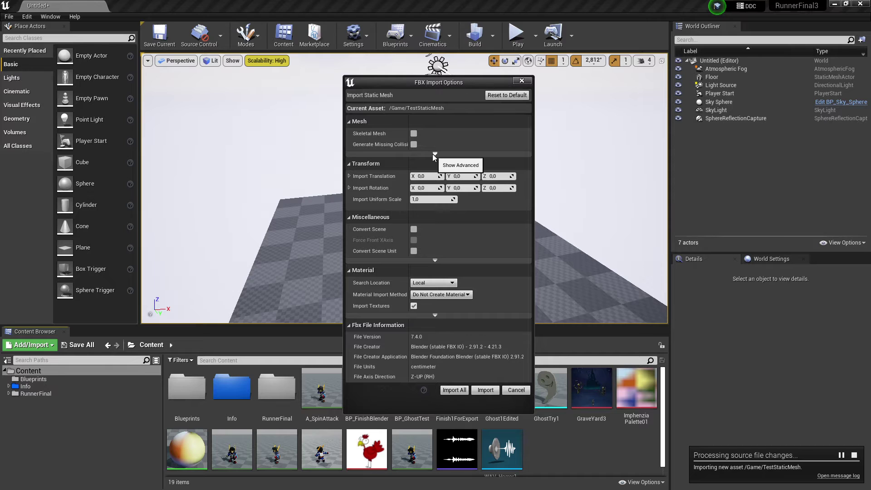
pyautogui.click(435, 155)
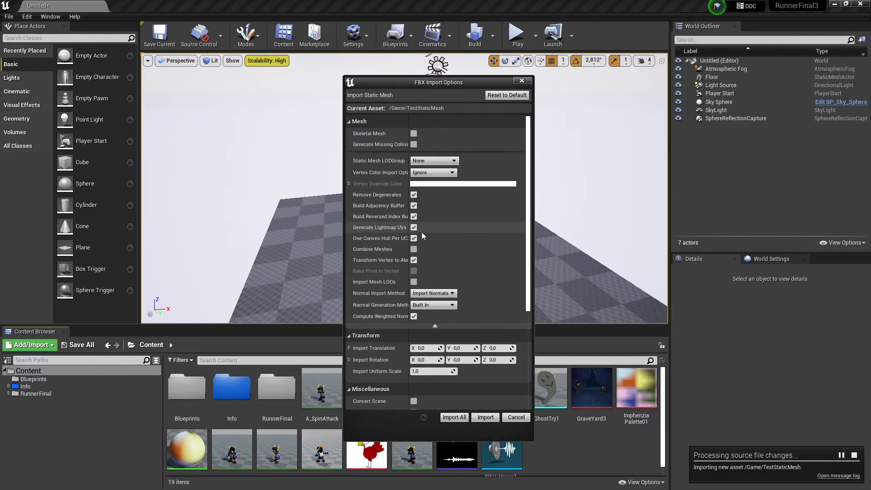
pyautogui.moveTo(409, 220); pyautogui.dragTo(425, 221)
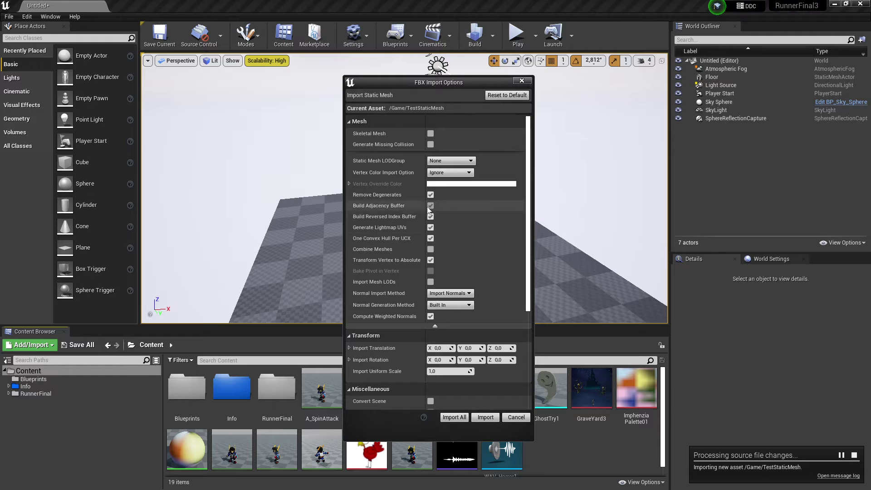
pyautogui.click(436, 325)
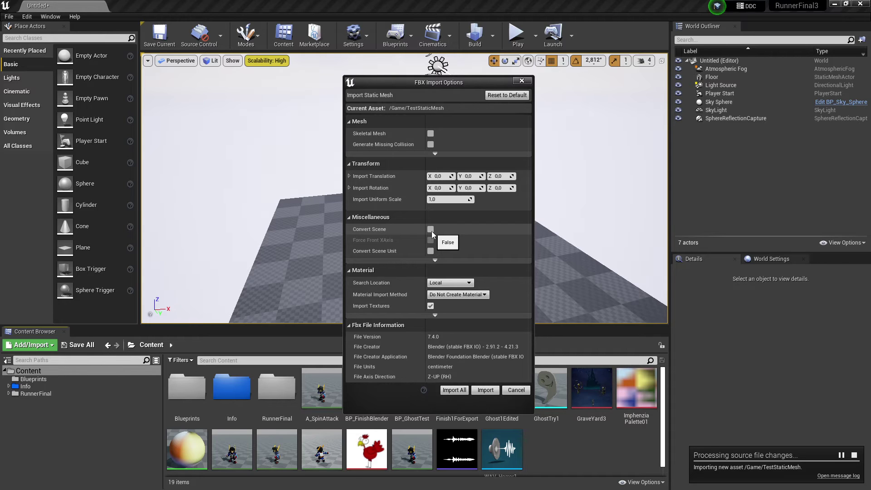
# Check the advanced Miscellaneous options, turn off Import Textures, and import all files with these settings.
pyautogui.click(434, 261)
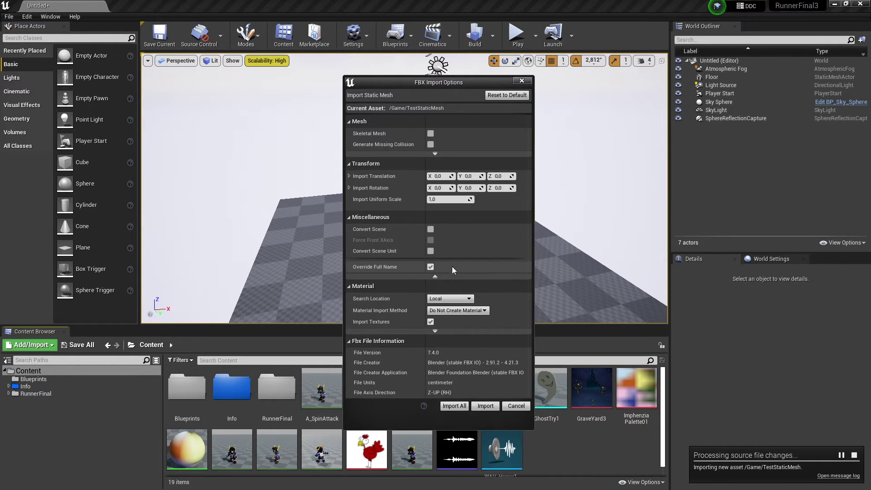
pyautogui.click(435, 276)
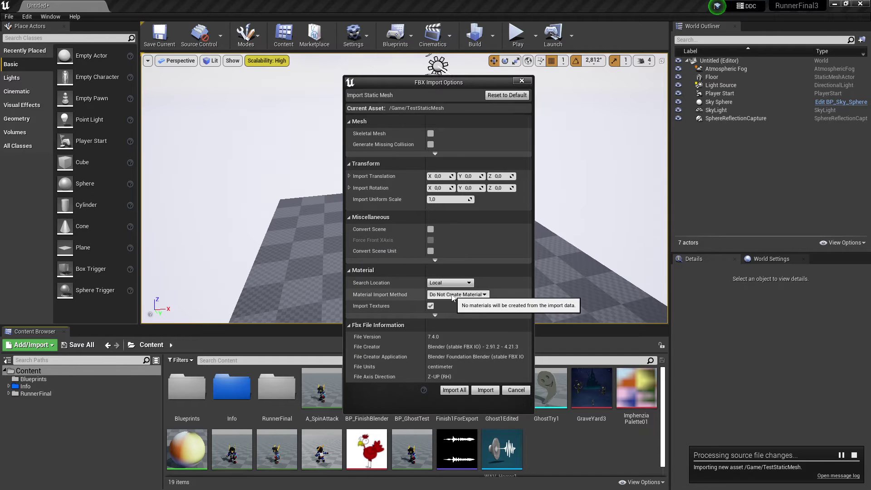
pyautogui.click(436, 306)
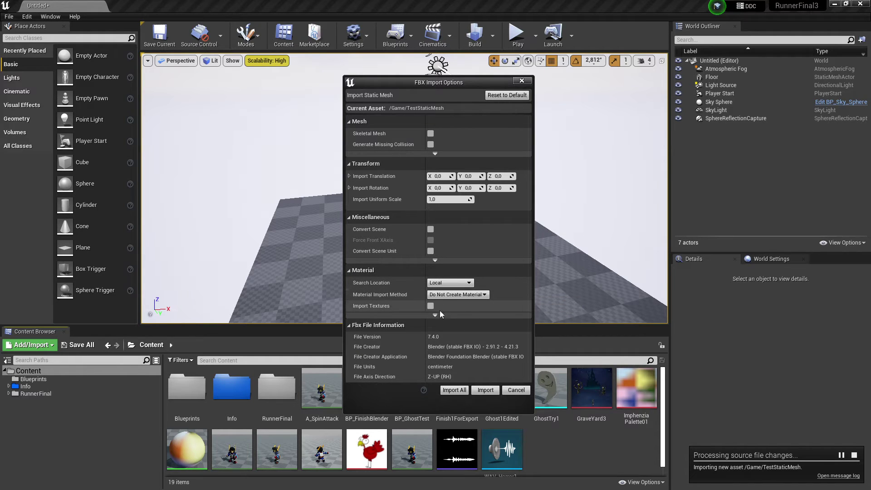
pyautogui.click(435, 316)
pyautogui.click(437, 344)
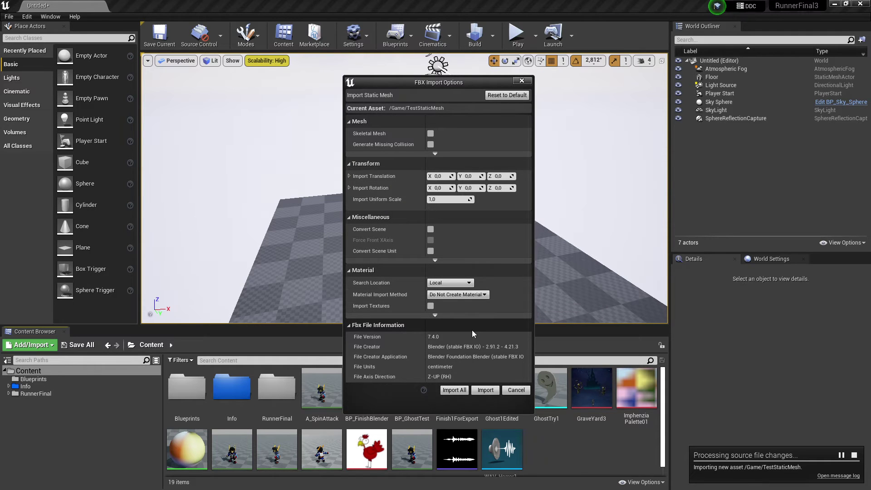
pyautogui.click(454, 391)
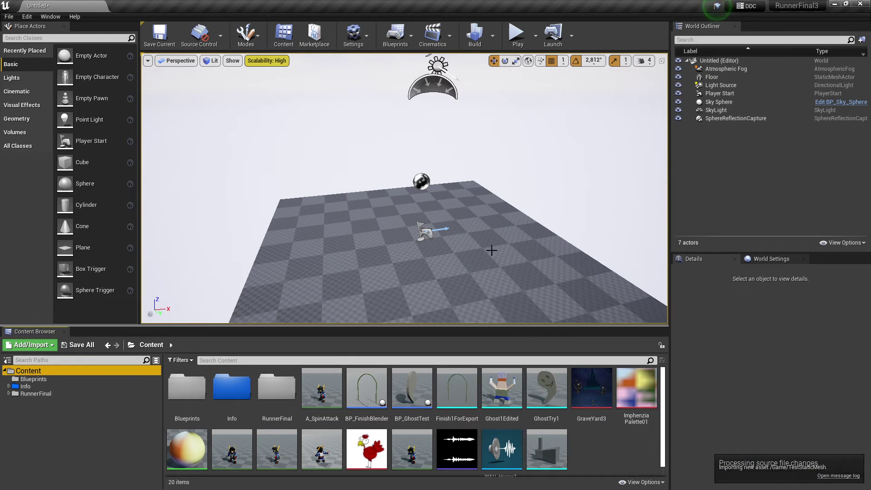
# Place the imported TestStaticMesh asset in the level and focus the view on it.
pyautogui.moveTo(513, 182)
pyautogui.mouseDown(button='right')
pyautogui.moveTo(510, 189)
pyautogui.moveTo(547, 200)
pyautogui.moveTo(520, 181)
pyautogui.moveTo(504, 189)
pyautogui.moveTo(532, 179)
pyautogui.moveTo(531, 190)
pyautogui.moveTo(529, 181)
pyautogui.mouseUp(button='right')
pyautogui.press('s')
pyautogui.press('w')
pyautogui.press('s')
pyautogui.press('w')
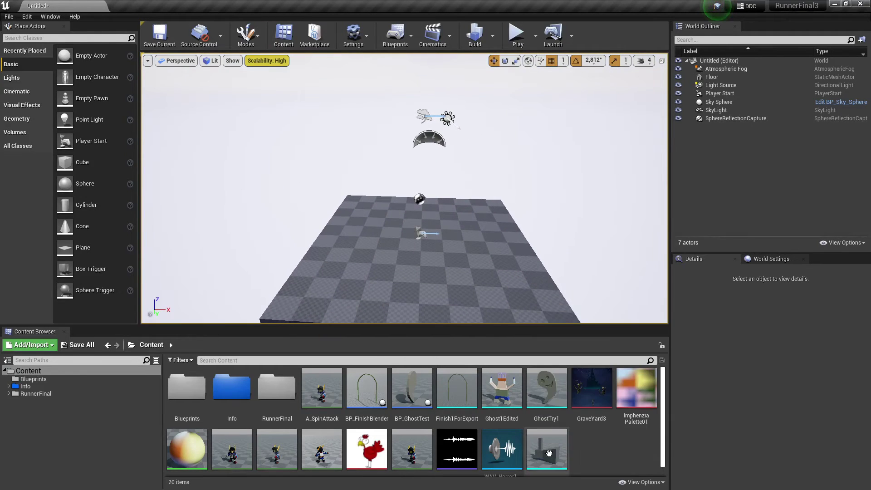
pyautogui.moveTo(564, 451); pyautogui.dragTo(561, 177)
pyautogui.press('f')
pyautogui.press('d')
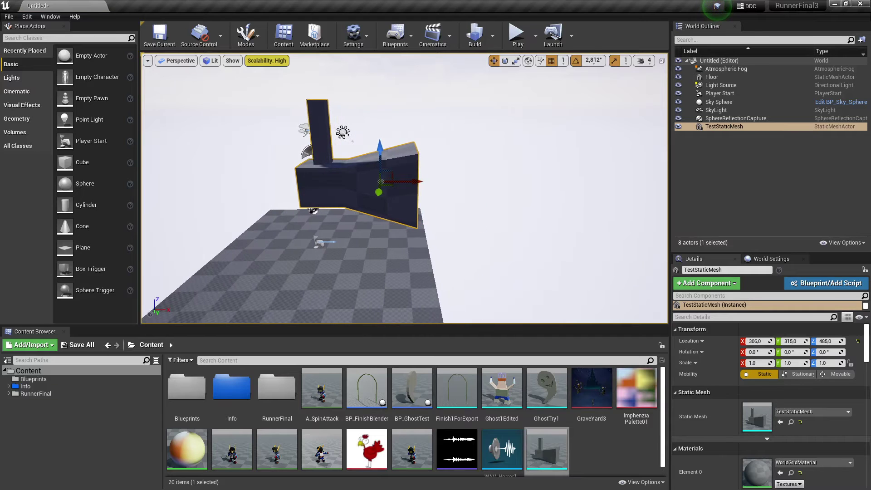
pyautogui.press('a')
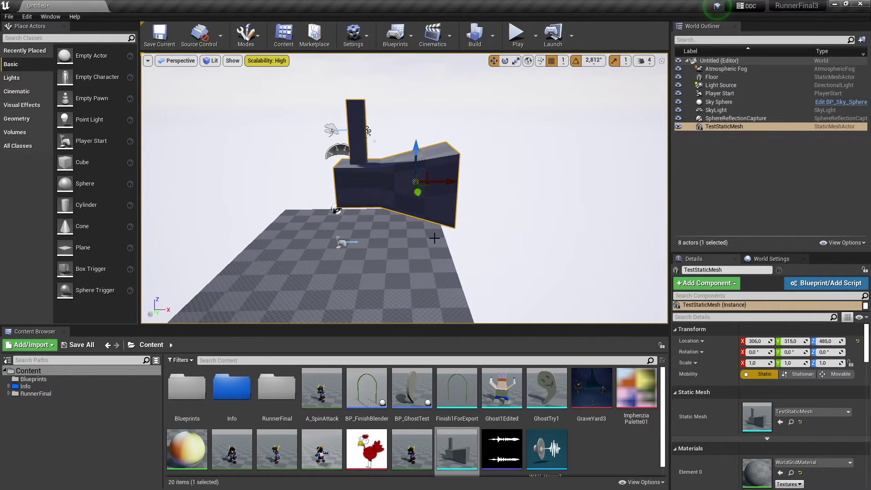
# Inspect the placed TestStaticMesh from several sides and compare its orientation with the transform axes.
pyautogui.keyDown('alt'); pyautogui.moveTo(434, 237); pyautogui.dragTo(568, 245); pyautogui.keyUp('alt')
pyautogui.moveTo(434, 237); pyautogui.dragTo(434, 237, button='right')
pyautogui.moveTo(237, 226); pyautogui.dragTo(237, 225, button='right')
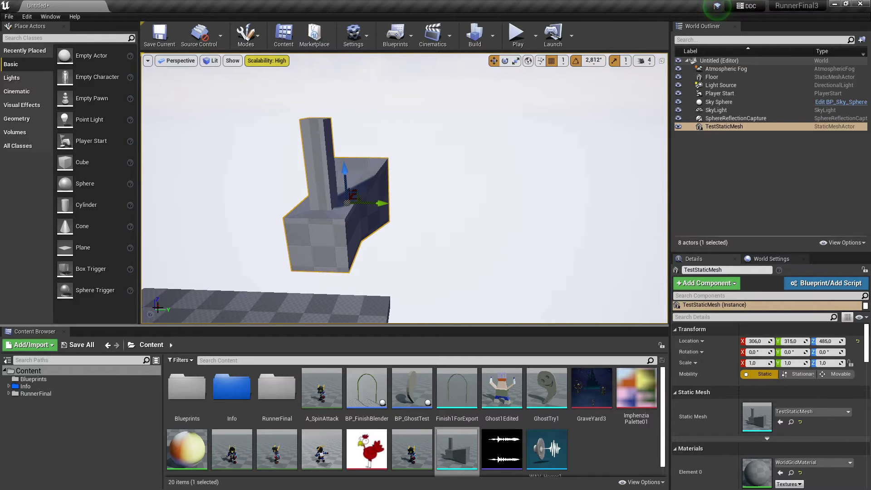
pyautogui.moveTo(368, 171); pyautogui.dragTo(432, 177, button='right')
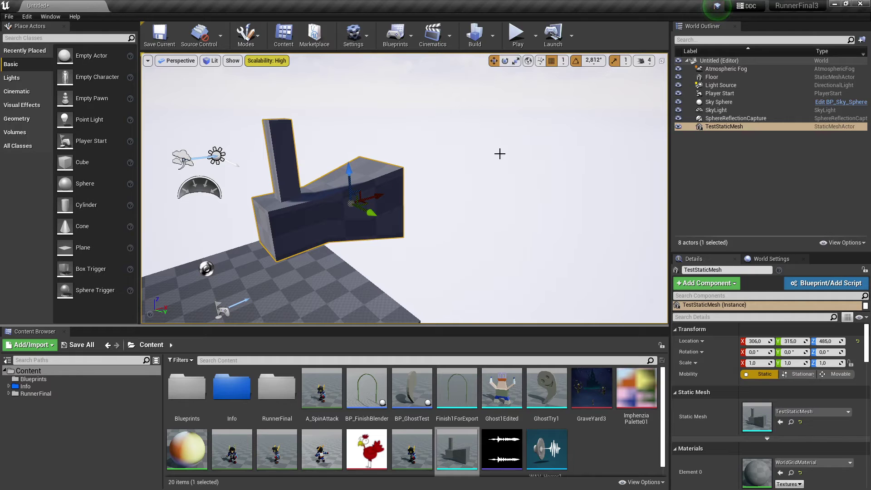
pyautogui.moveTo(423, 187); pyautogui.dragTo(482, 163, button='right')
# Switch to Blender and compare the original model's facing direction with the world axes.
pyautogui.hotkey('alt', 'Tab')
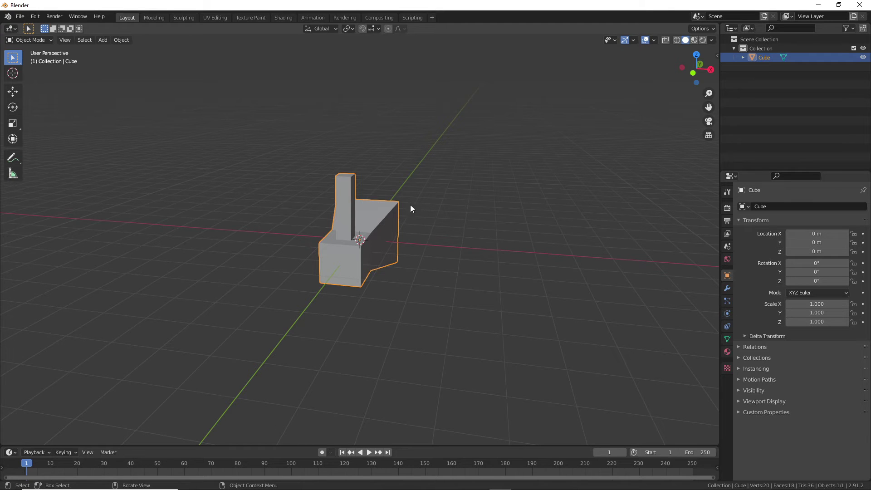
pyautogui.rightClick(412, 216)
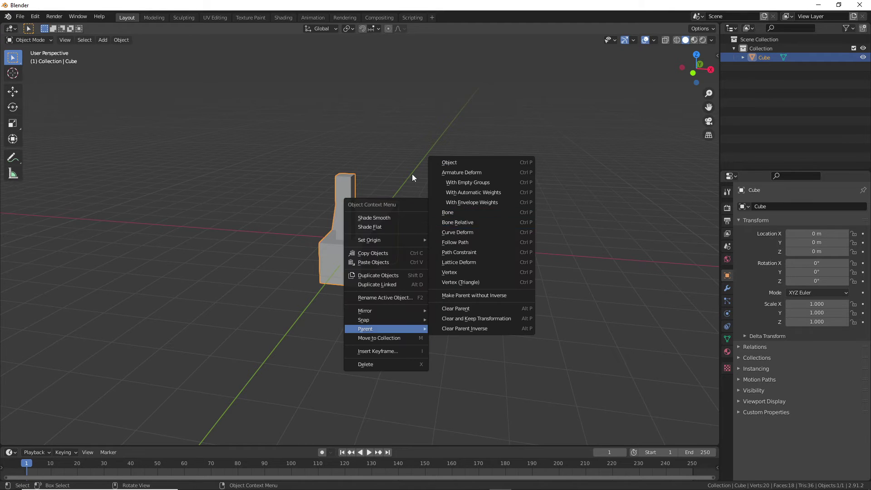
pyautogui.click(470, 200)
pyautogui.moveTo(454, 237)
pyautogui.mouseDown(button='middle')
pyautogui.moveTo(451, 248)
pyautogui.moveTo(463, 225)
pyautogui.mouseUp(button='middle')
pyautogui.rightClick(463, 226)
pyautogui.click(463, 227)
pyautogui.moveTo(459, 186); pyautogui.dragTo(331, 266, button='middle')
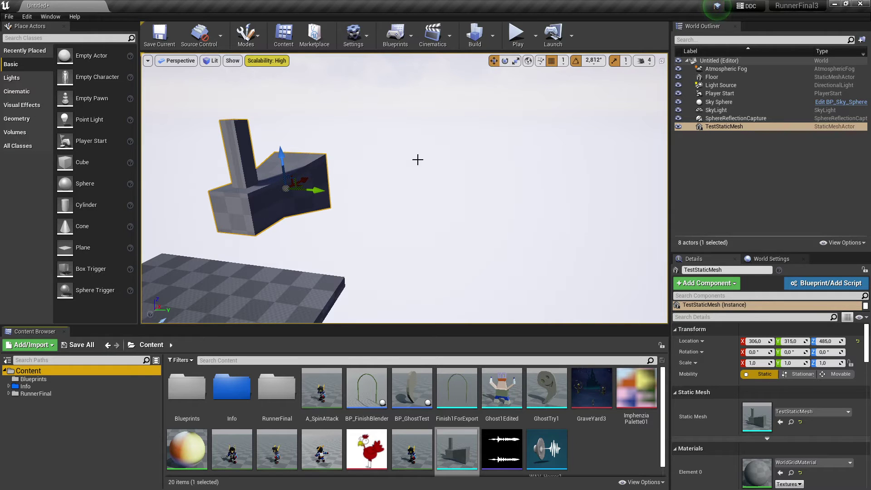
# Examine which axis the placed mesh's front points along in Unreal Editor, comparing it with the Blender model.
pyautogui.moveTo(418, 159); pyautogui.dragTo(372, 132, button='right')
pyautogui.moveTo(559, 132); pyautogui.dragTo(608, 166, button='right')
pyautogui.moveTo(433, 158); pyautogui.dragTo(456, 234, button='right')
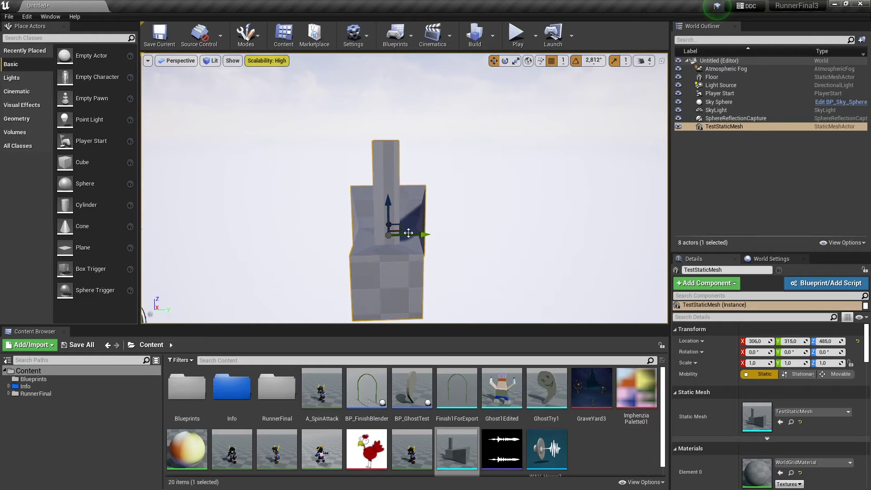
pyautogui.scroll(-5, 467, 250)
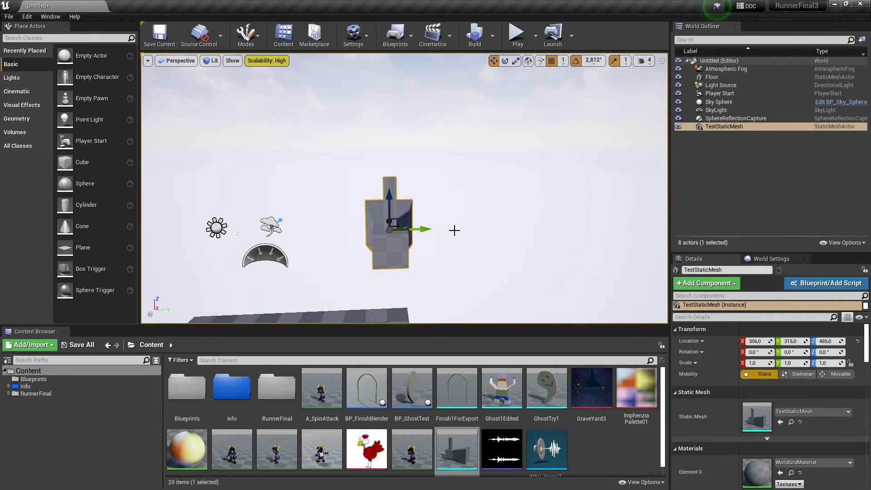
pyautogui.hotkey('alt', 'Tab')
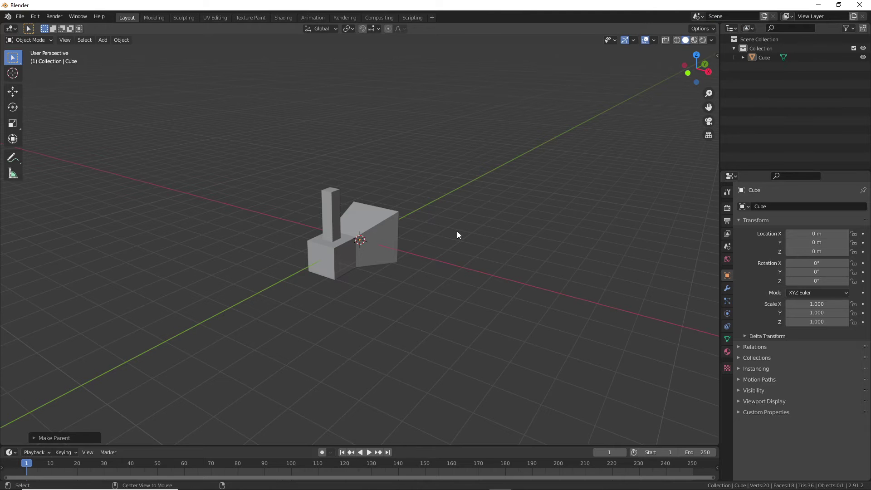
pyautogui.hotkey('alt', 'Tab')
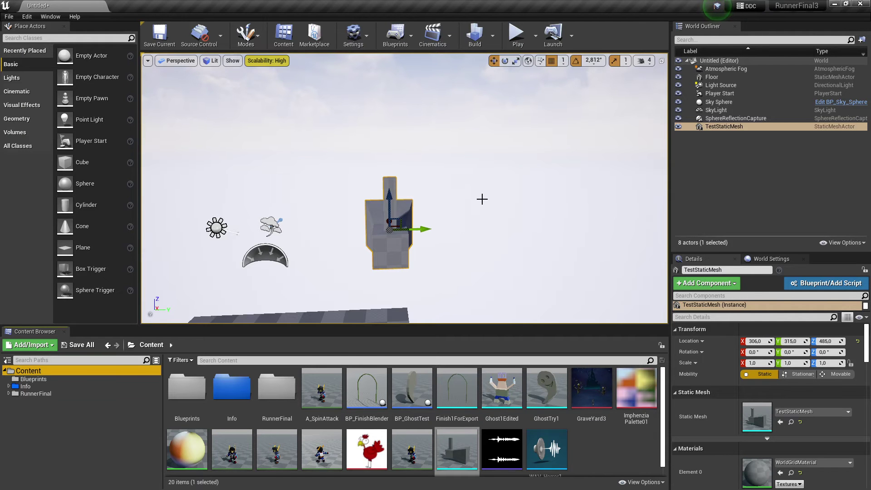
pyautogui.moveTo(500, 191); pyautogui.dragTo(352, 200, button='right')
pyautogui.moveTo(447, 194); pyautogui.dragTo(505, 190, button='right')
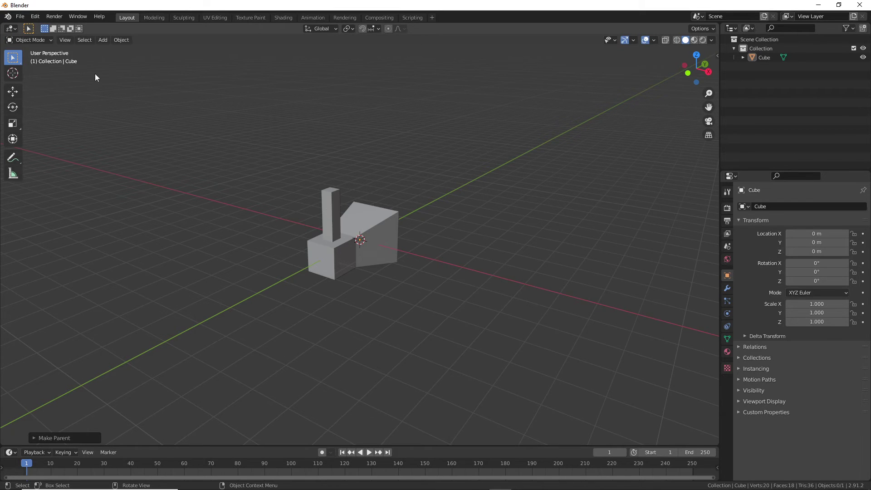
# Start a new FBX export in Blender and set its Forward axis to -X Forward.
pyautogui.click(20, 16)
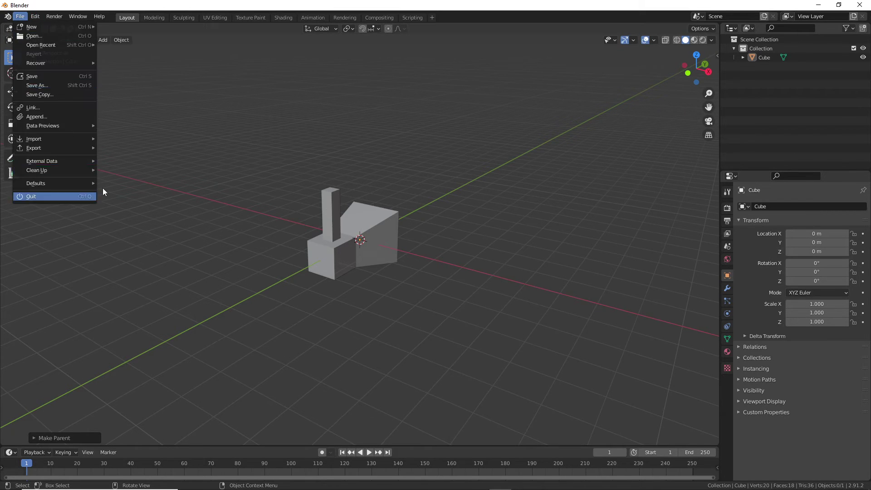
pyautogui.moveTo(53, 148)
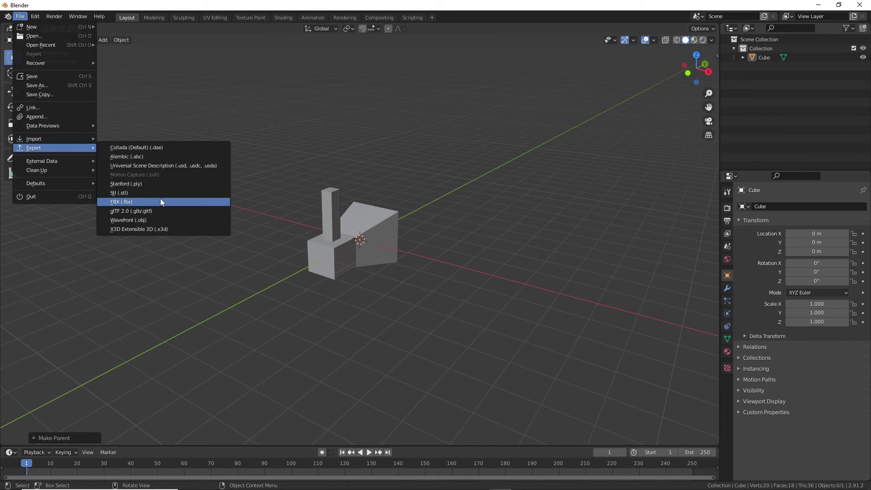
pyautogui.click(136, 202)
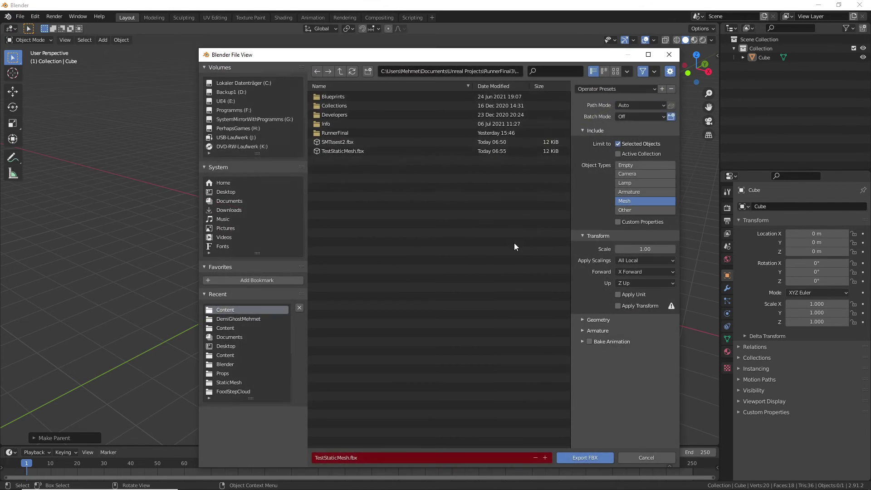
pyautogui.click(624, 272)
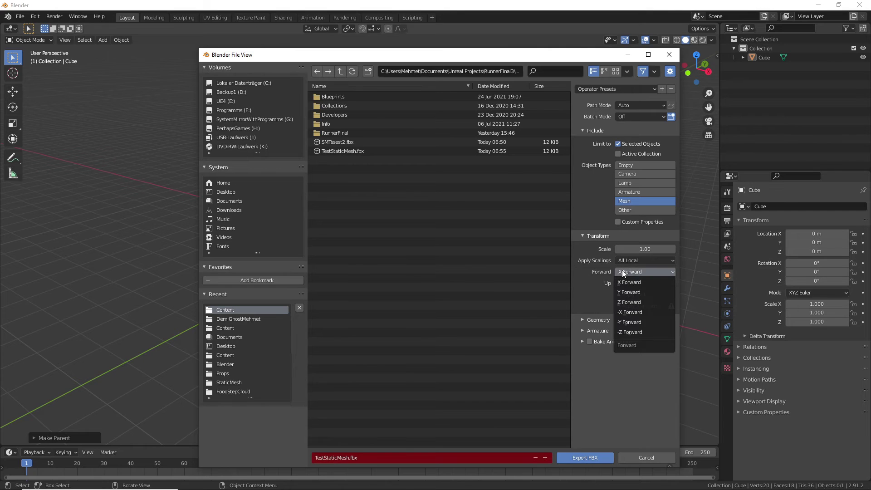
pyautogui.click(636, 312)
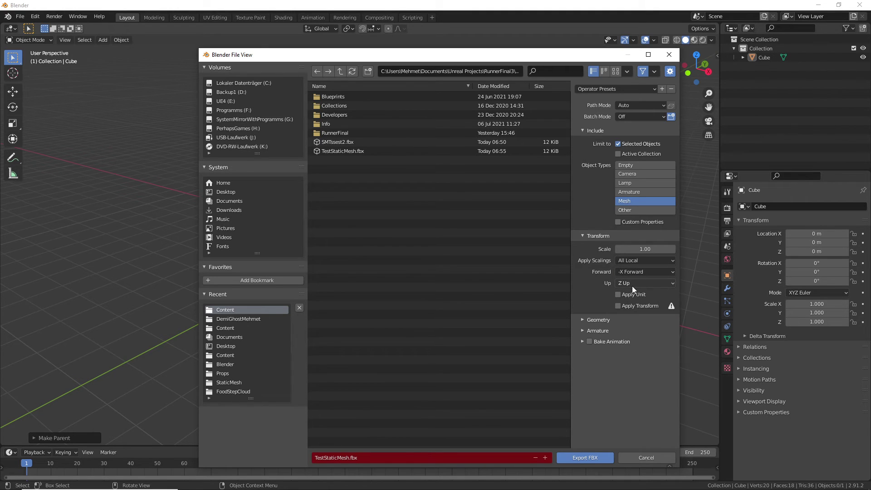
# Name the export file TestStaticMesh_2fbx and export it into the project's Content folder.
pyautogui.click(344, 457)
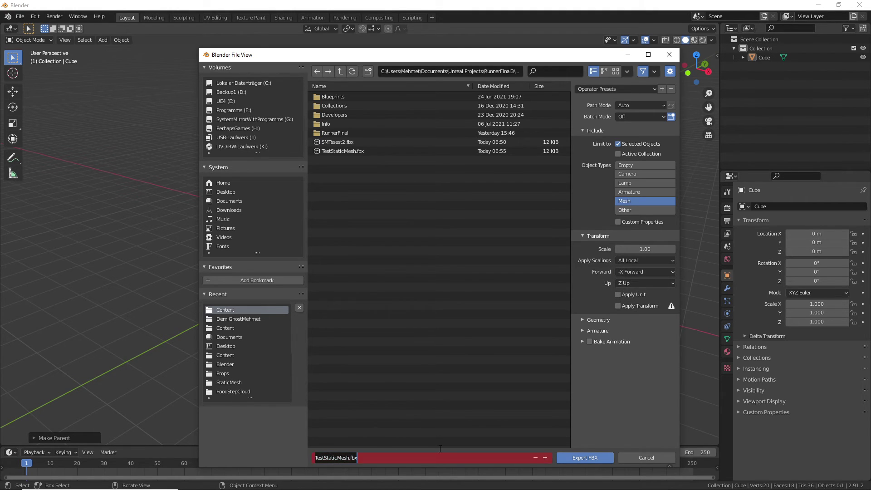
pyautogui.press('Right')
pyautogui.press('Left')
pyautogui.press('Left')
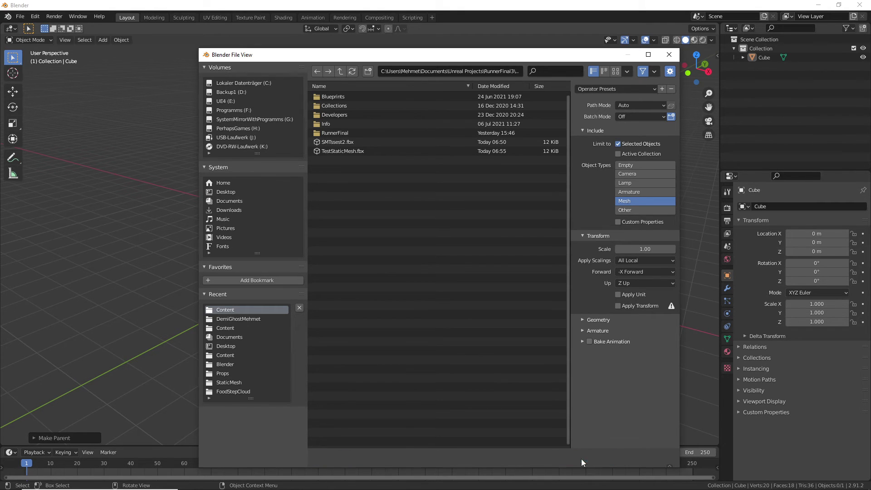
pyautogui.click(582, 459)
# Switch to Unreal Editor, try to import the detected TestStaticMesh_2fbx file, and close the message log.
pyautogui.hotkey('alt', 'Tab')
pyautogui.hotkey('alt', 'Tab')
pyautogui.hotkey('alt', 'Tab')
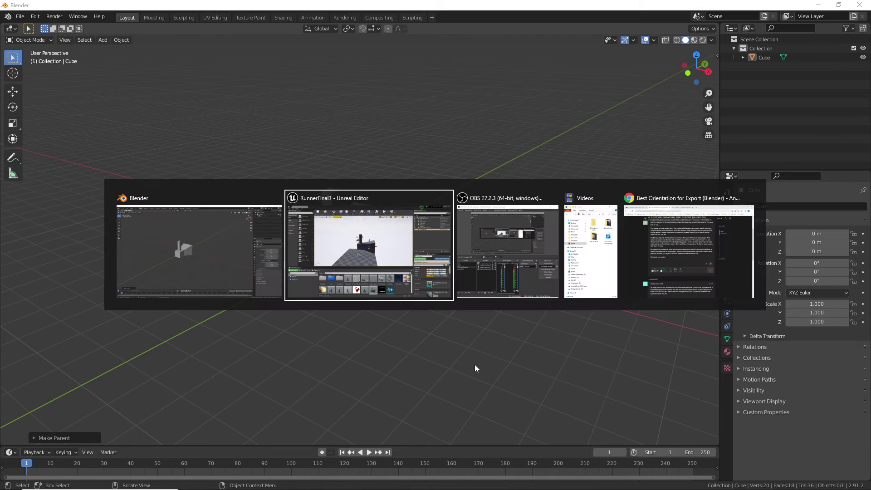
pyautogui.hotkey('alt', 'Tab')
pyautogui.hotkey('alt', 'Tab')
pyautogui.hotkey('alt', 'Tab')
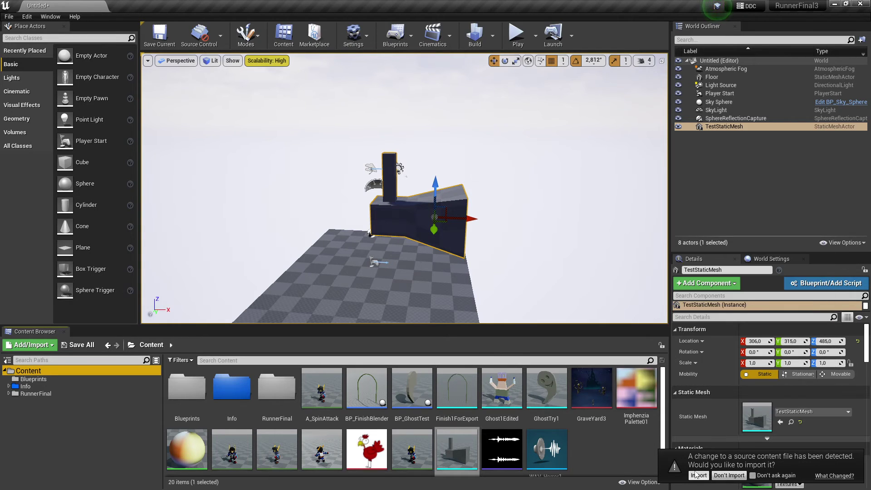
pyautogui.click(699, 476)
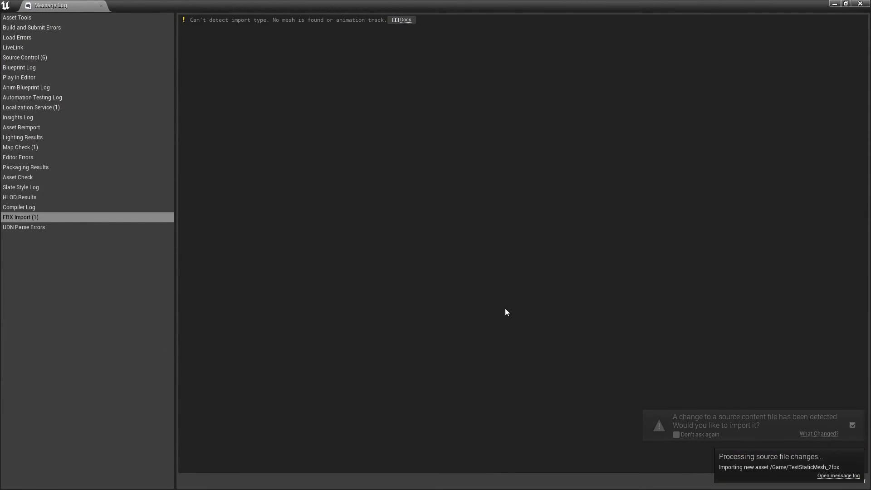
pyautogui.click(101, 5)
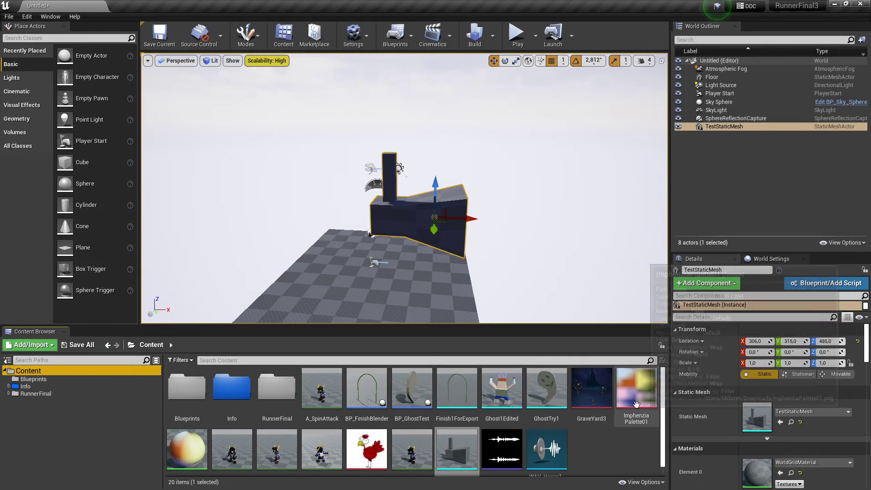
pyautogui.scroll(-2, 610, 440)
pyautogui.scroll(1, 611, 437)
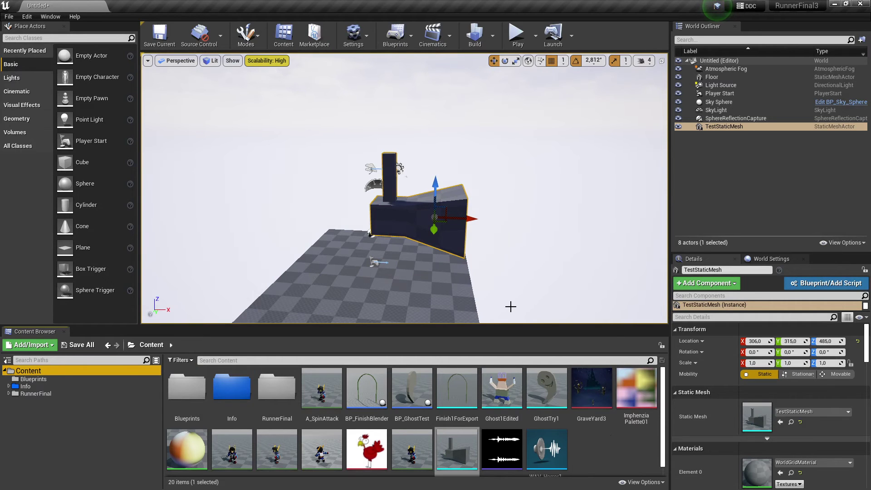
# Switch to Blender, select the mesh and start a new FBX export.
pyautogui.hotkey('alt', 'Tab')
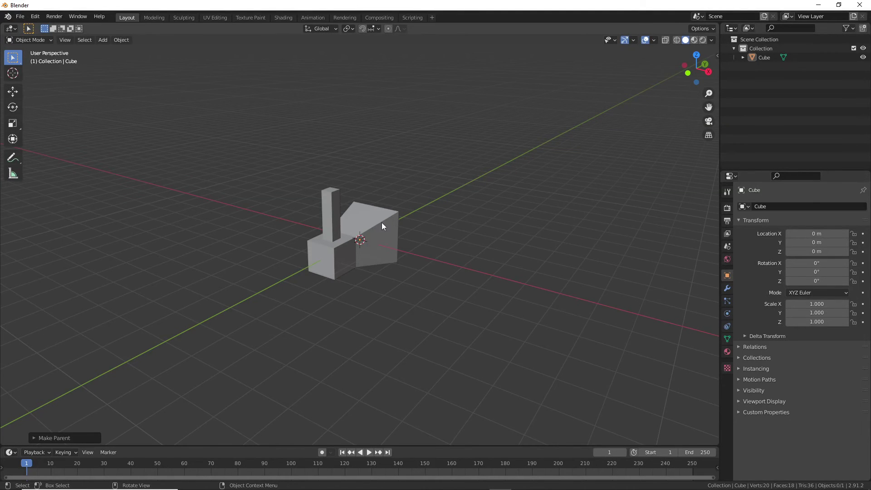
pyautogui.click(386, 241)
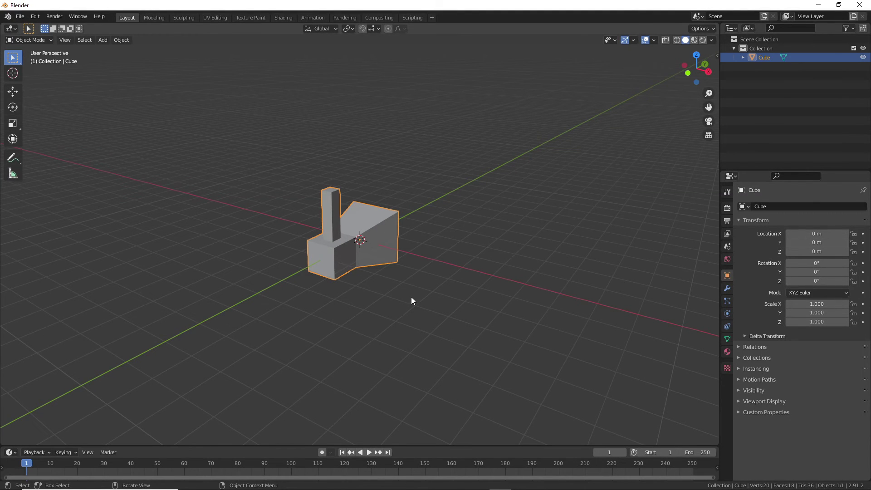
pyautogui.click(20, 17)
pyautogui.moveTo(80, 152)
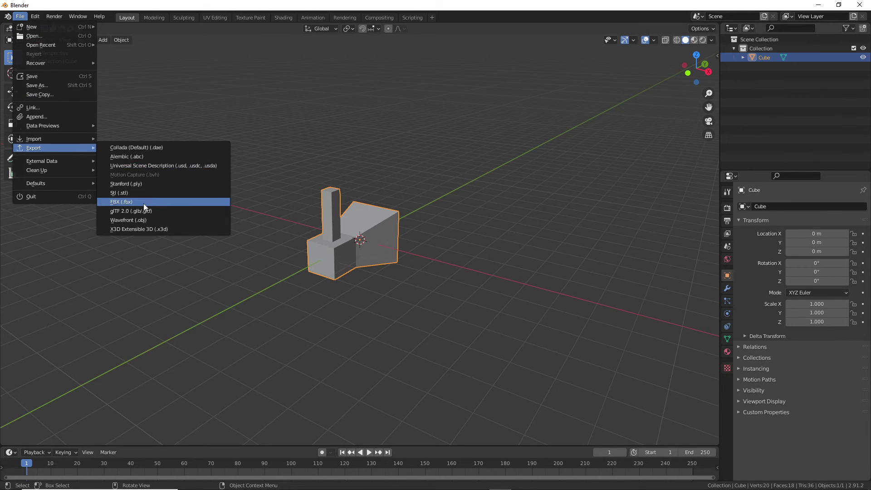
pyautogui.click(146, 202)
# Name the export file TestStaticMesh3fbx.fbx and export it into the project's Content folder.
pyautogui.click(351, 456)
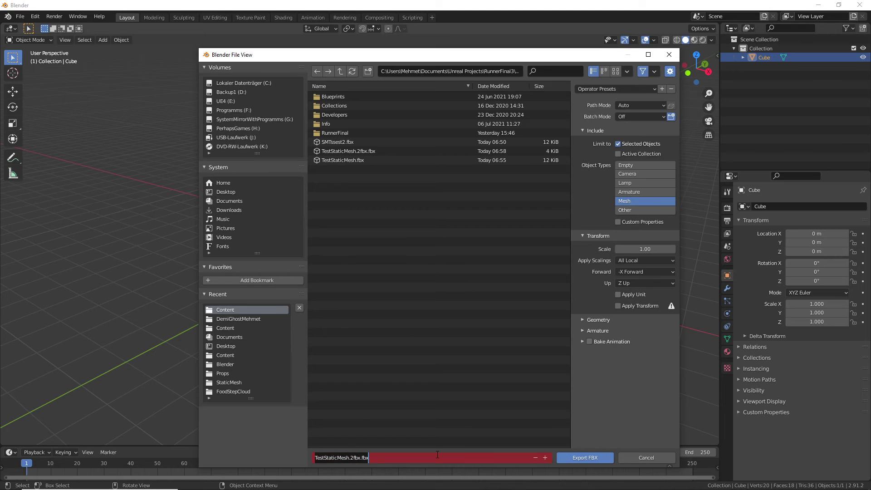
pyautogui.click(438, 455)
pyautogui.press('Left')
pyautogui.press('Left')
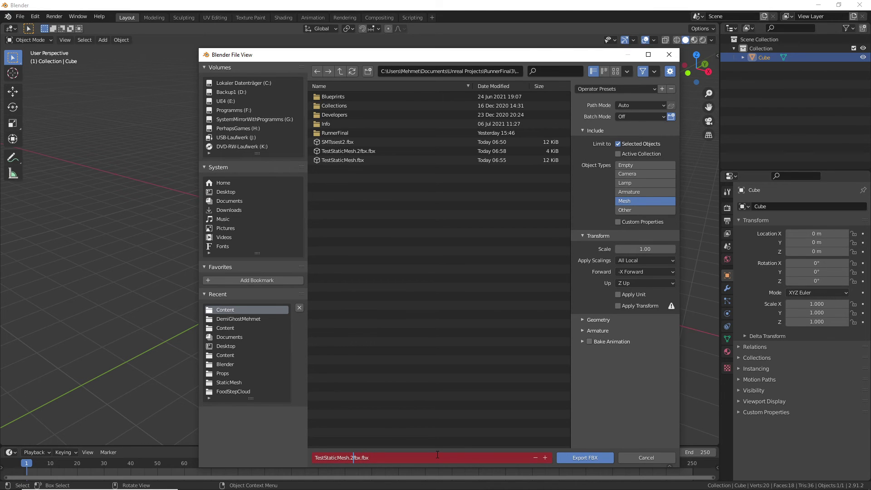
pyautogui.press('BackSpace')
pyautogui.press('BackSpace')
pyautogui.write('3')
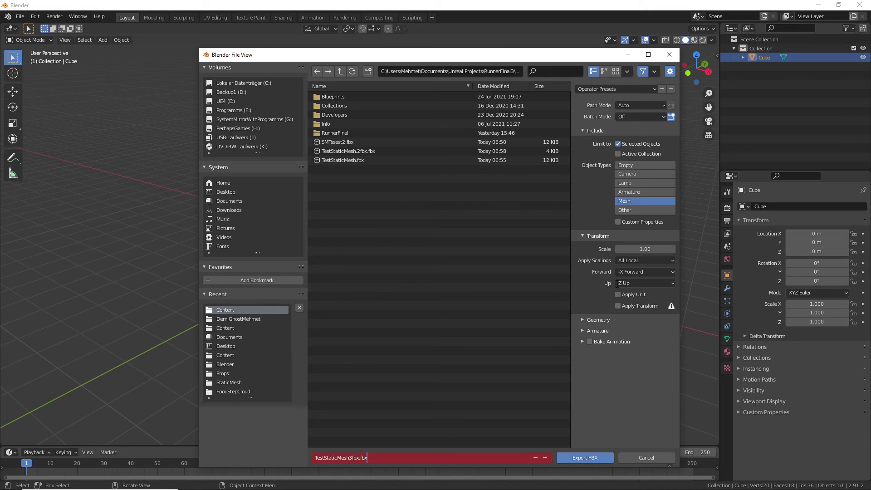
pyautogui.click(581, 457)
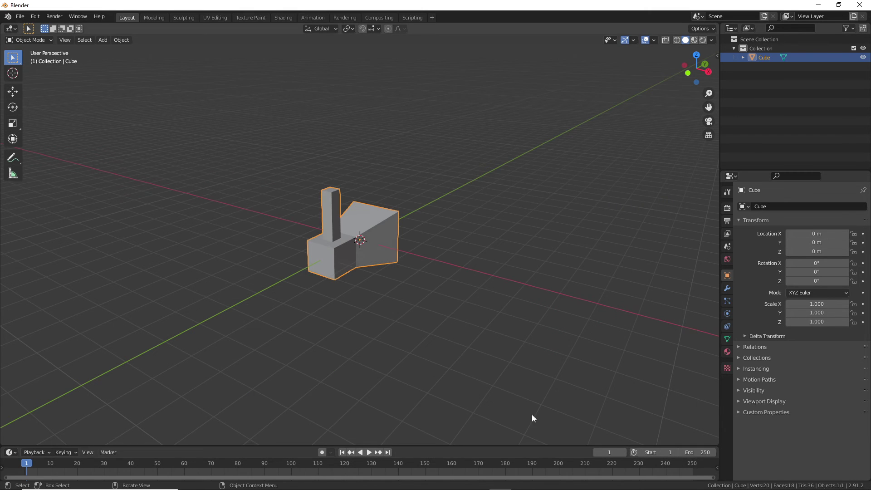
# Switch to Unreal Editor and import the new TestStaticMesh3fbx file with the current FBX import options.
pyautogui.hotkey('alt', 'Tab')
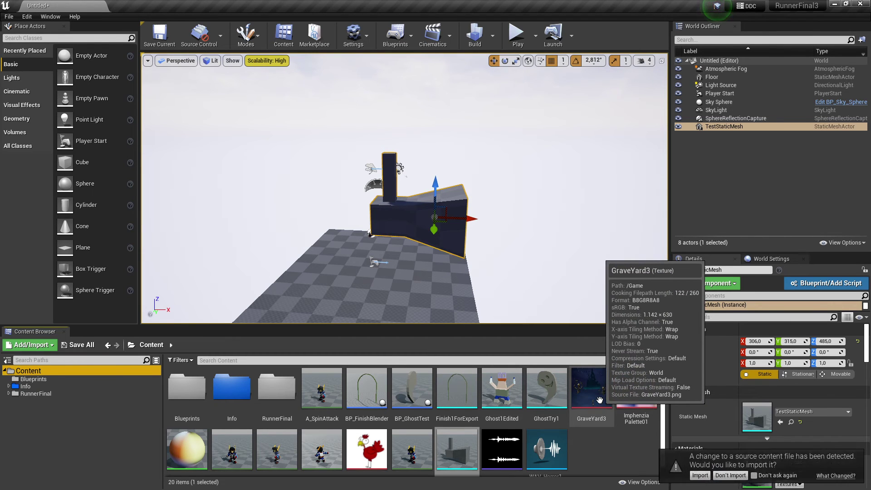
pyautogui.click(700, 476)
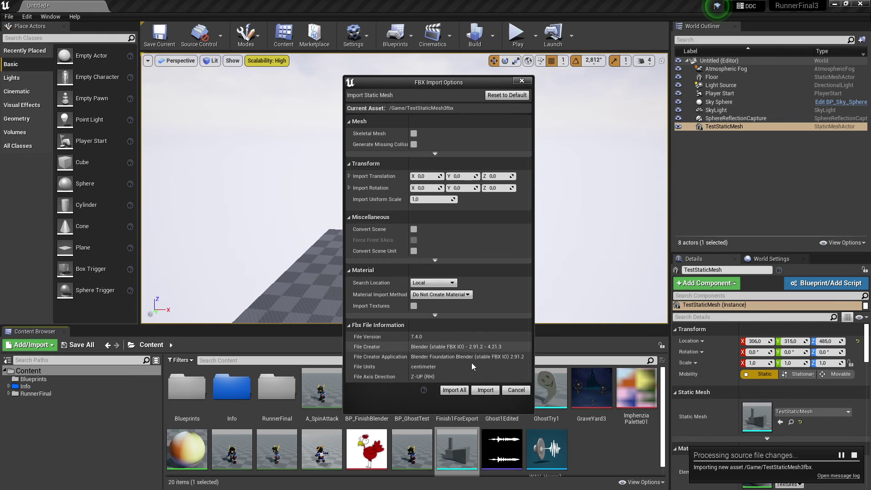
pyautogui.click(454, 389)
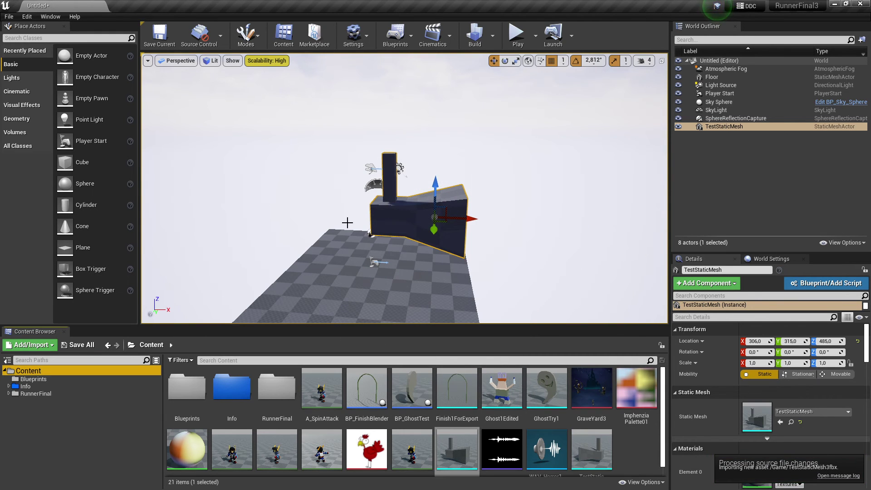
# Place the TestStaticMesh3fbx asset in the level, on the opposite side of the floor from TestStaticMesh.
pyautogui.moveTo(342, 224); pyautogui.dragTo(376, 236, button='right')
pyautogui.moveTo(342, 263); pyautogui.dragTo(331, 263)
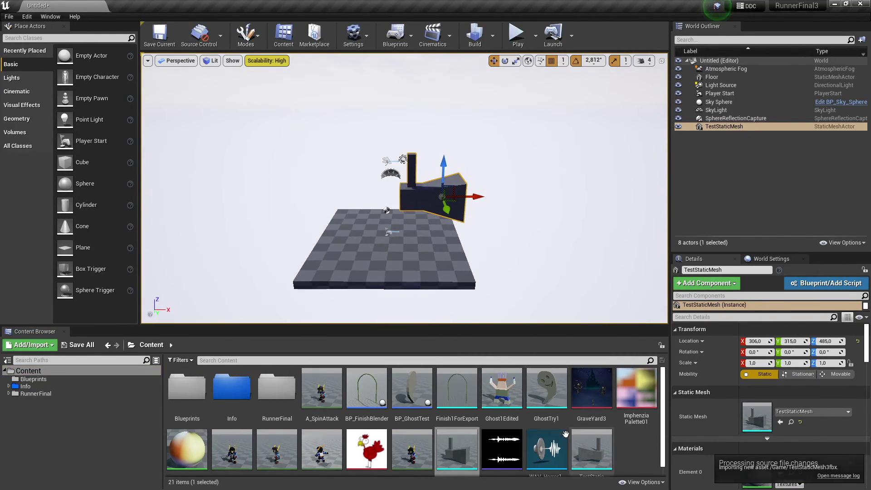
pyautogui.moveTo(592, 449); pyautogui.dragTo(390, 173)
pyautogui.moveTo(337, 166)
pyautogui.mouseDown(button='right')
pyautogui.moveTo(291, 154)
pyautogui.moveTo(336, 165)
pyautogui.mouseUp(button='right')
pyautogui.moveTo(435, 137); pyautogui.dragTo(168, 153)
pyautogui.moveTo(195, 157); pyautogui.dragTo(145, 159, button='right')
pyautogui.moveTo(318, 136); pyautogui.dragTo(345, 136, button='right')
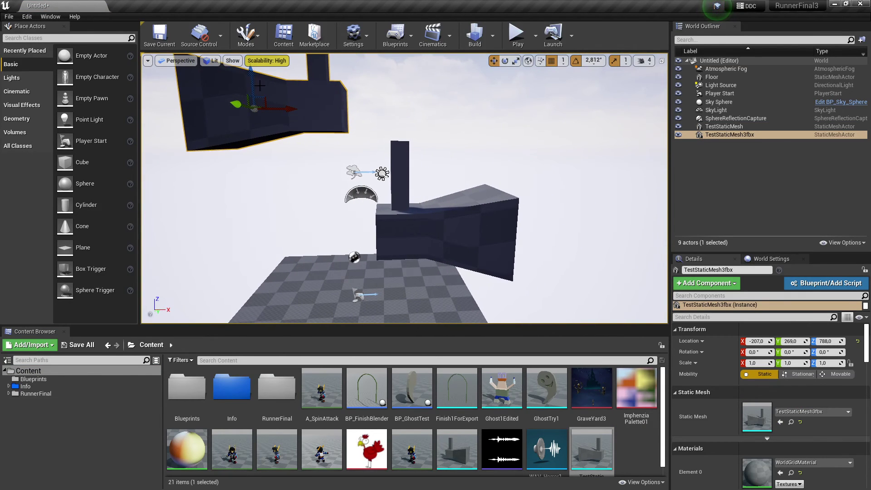
# Move TestStaticMesh3fbx to about X -325, Z 477, and shift TestStaticMesh along X to 566.
pyautogui.moveTo(256, 76); pyautogui.dragTo(257, 206)
pyautogui.moveTo(411, 217); pyautogui.dragTo(434, 200, button='right')
pyautogui.moveTo(398, 184); pyautogui.dragTo(374, 183)
pyautogui.moveTo(398, 212)
pyautogui.mouseDown(button='right')
pyautogui.moveTo(401, 195)
pyautogui.moveTo(377, 193)
pyautogui.moveTo(410, 209)
pyautogui.mouseUp(button='right')
pyautogui.press('w')
pyautogui.press('s')
pyautogui.click(459, 207)
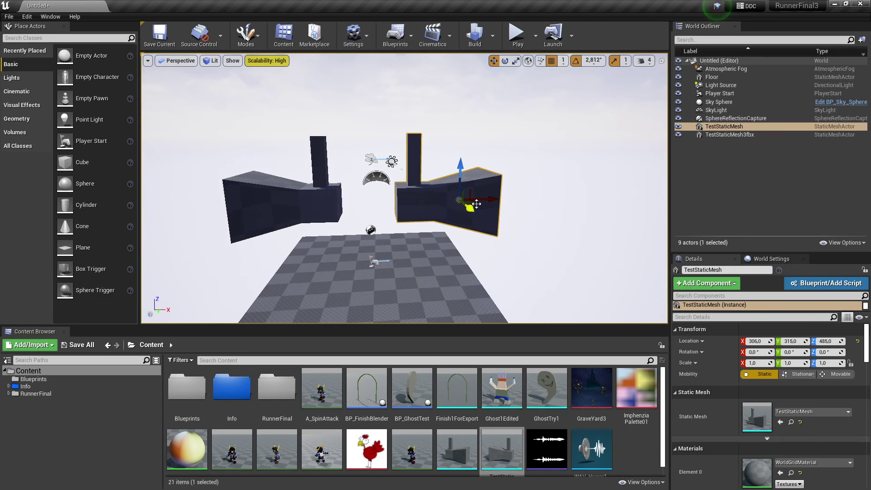
pyautogui.moveTo(479, 203); pyautogui.dragTo(555, 203)
# Compare which way the fronts of TestStaticMesh3fbx and TestStaticMesh point relative to the X axis, viewing both from several angles.
pyautogui.click(287, 204)
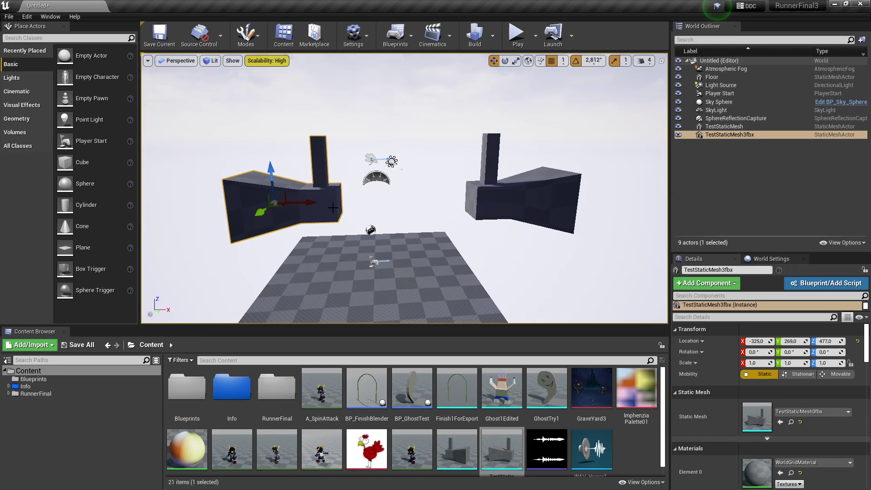
pyautogui.press('e')
pyautogui.moveTo(333, 205); pyautogui.dragTo(258, 210)
pyautogui.press('a')
pyautogui.moveTo(274, 215); pyautogui.dragTo(372, 217, button='right')
pyautogui.moveTo(232, 173); pyautogui.dragTo(254, 173, button='right')
pyautogui.press('s')
pyautogui.moveTo(409, 209); pyautogui.dragTo(366, 206)
pyautogui.press('d')
pyautogui.moveTo(433, 179); pyautogui.dragTo(433, 179, button='right')
pyautogui.press('w')
pyautogui.press('w')
pyautogui.press('s')
pyautogui.moveTo(459, 226)
pyautogui.mouseDown(button='right')
pyautogui.moveTo(468, 226)
pyautogui.moveTo(461, 227)
pyautogui.mouseUp(button='right')
pyautogui.press('d')
pyautogui.click(500, 195)
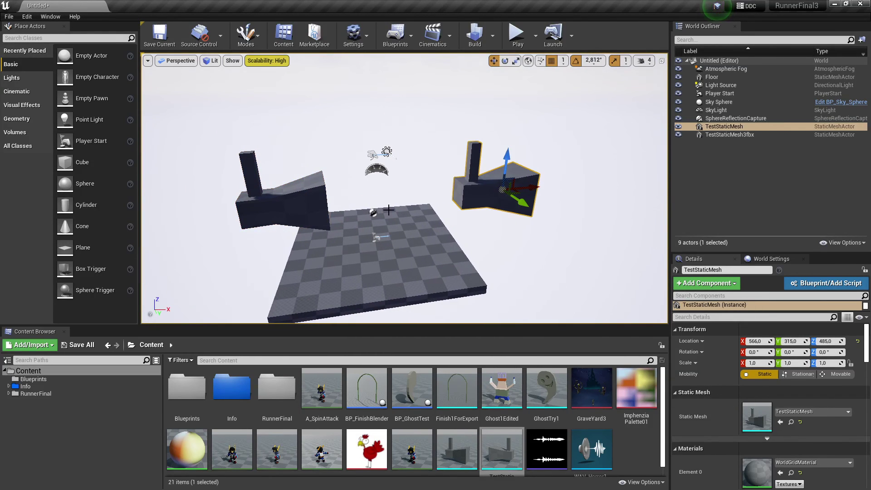
pyautogui.click(298, 207)
pyautogui.click(492, 195)
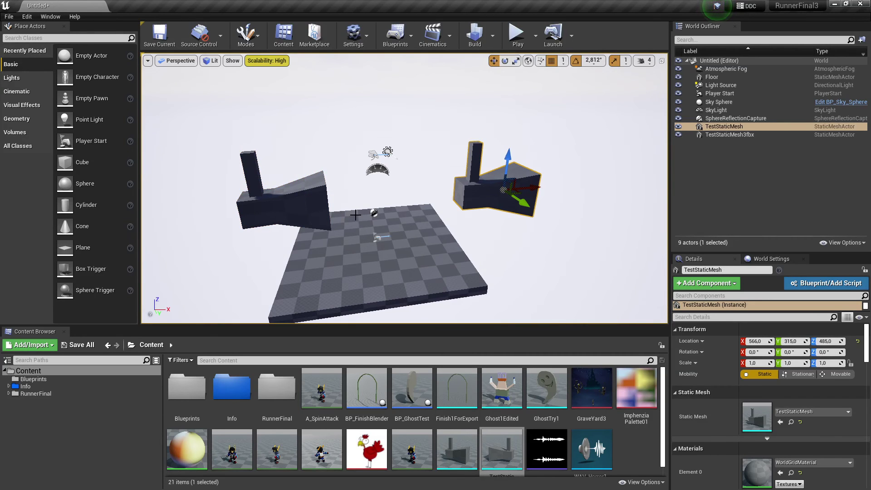
pyautogui.press('d')
pyautogui.moveTo(453, 241); pyautogui.dragTo(453, 241, button='right')
pyautogui.press('a')
pyautogui.press('d')
pyautogui.moveTo(359, 211); pyautogui.dragTo(358, 211, button='right')
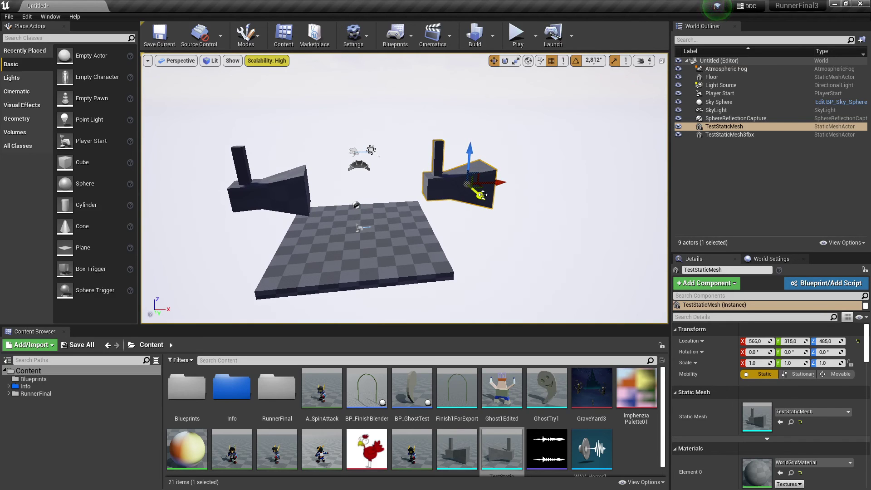
# Place a second instance each of TestStaticMesh and TestStaticMesh3fbx side by side near the front of the floor.
pyautogui.moveTo(457, 449); pyautogui.dragTo(516, 239)
pyautogui.scroll(-5, 517, 240)
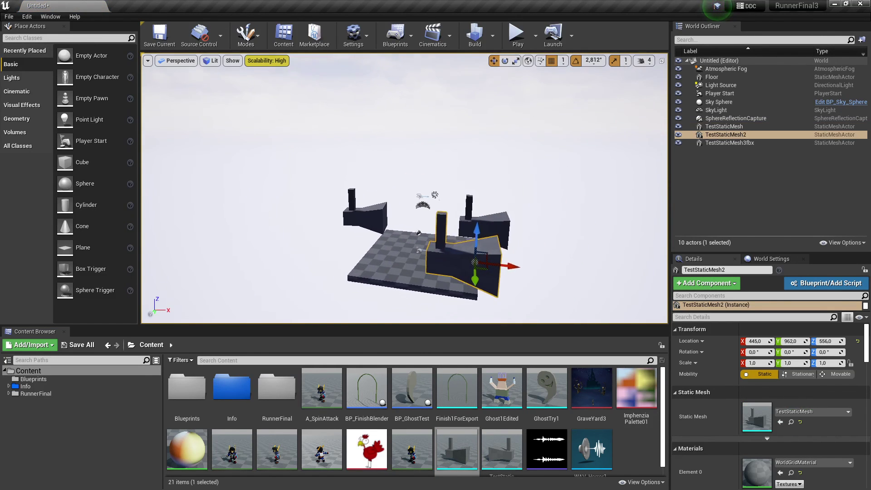
pyautogui.moveTo(486, 268); pyautogui.dragTo(516, 281, button='right')
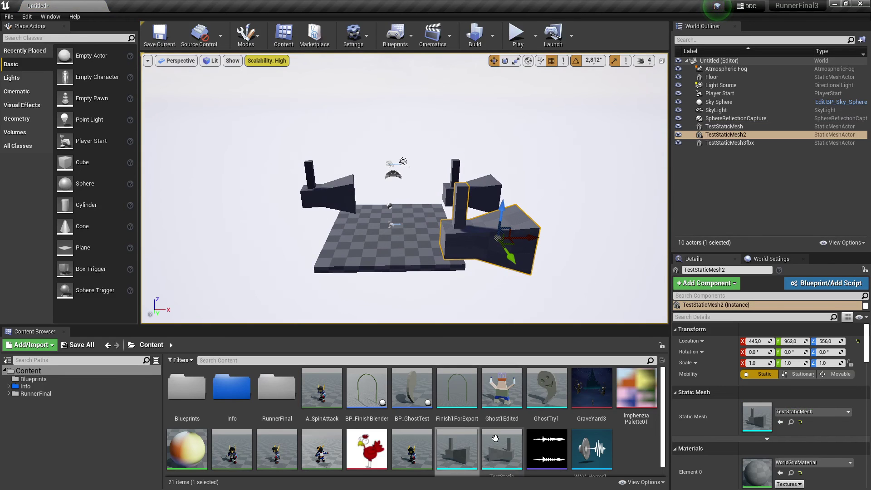
pyautogui.moveTo(497, 442); pyautogui.dragTo(294, 247)
pyautogui.moveTo(340, 258); pyautogui.dragTo(391, 262, button='right')
# Examine the newly placed pair of meshes from different angles to compare their orientation with the two earlier ones.
pyautogui.press('a')
pyautogui.press('d')
pyautogui.moveTo(373, 226)
pyautogui.mouseDown(button='right')
pyautogui.moveTo(363, 232)
pyautogui.moveTo(373, 226)
pyautogui.mouseUp(button='right')
pyautogui.press('a')
pyautogui.press('s')
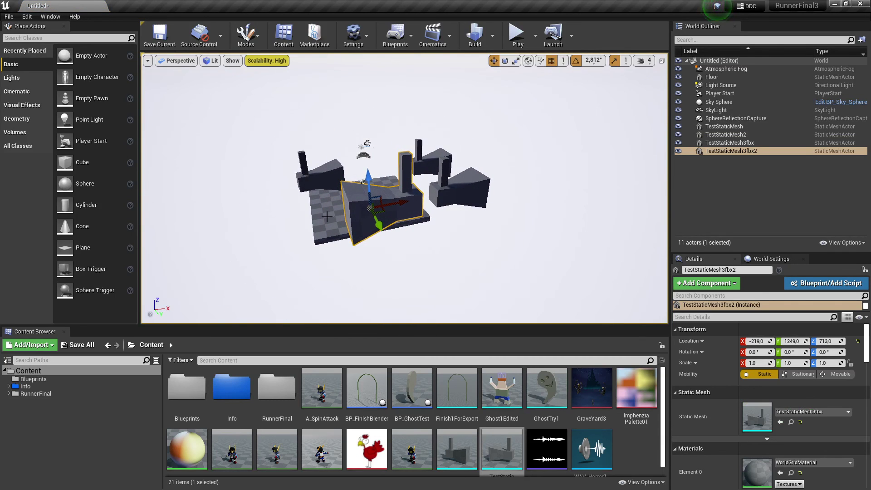
pyautogui.press('d')
pyautogui.moveTo(399, 236); pyautogui.dragTo(277, 231, button='right')
pyautogui.press('a')
pyautogui.press('d')
pyautogui.press('s')
pyautogui.moveTo(338, 228); pyautogui.dragTo(383, 152, button='right')
pyautogui.press('f')
pyautogui.press('d')
pyautogui.press('s')
pyautogui.press('w')
pyautogui.moveTo(367, 192); pyautogui.dragTo(362, 198, button='right')
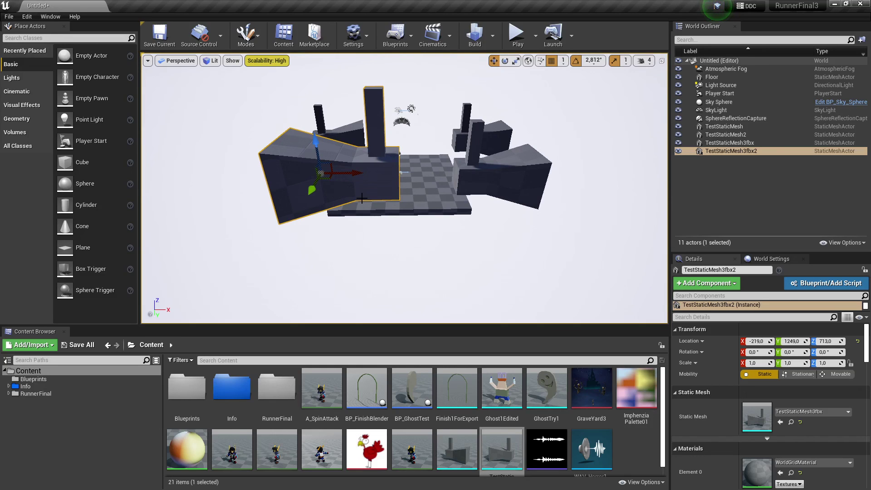